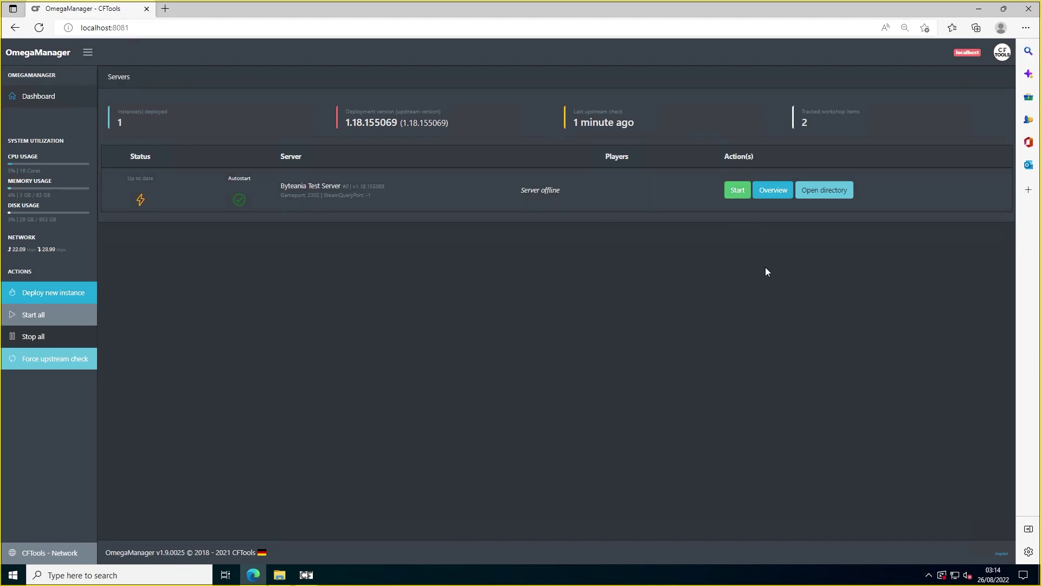
Step: Open the Byteania Test Server's overview and show its server configuration form
{"action": "left_click", "coordinate": [773, 192]}
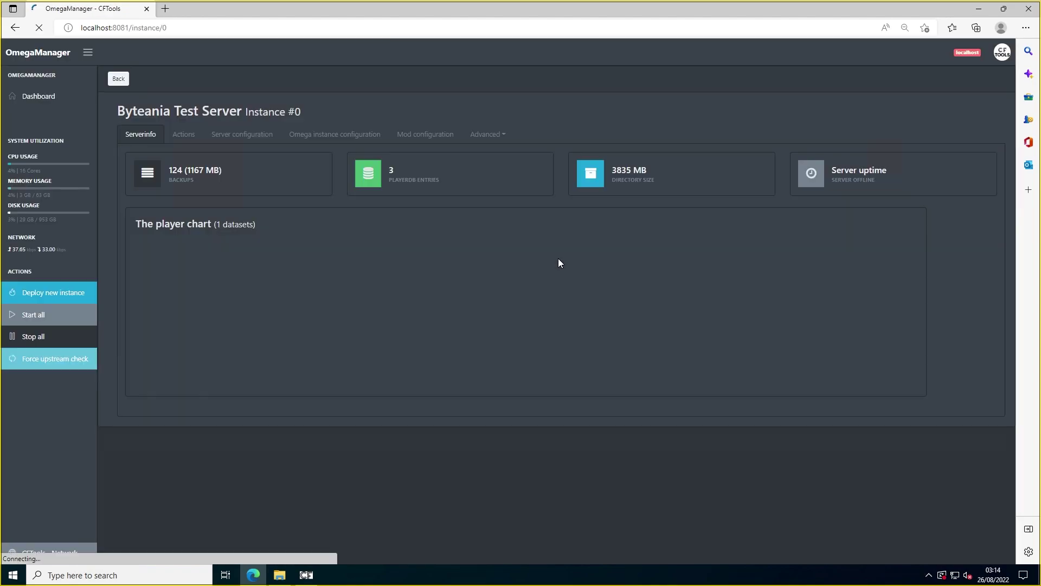
{"action": "left_click", "coordinate": [248, 136]}
{"action": "scroll", "coordinate": [444, 288], "scroll_direction": "down", "scroll_amount": 4}
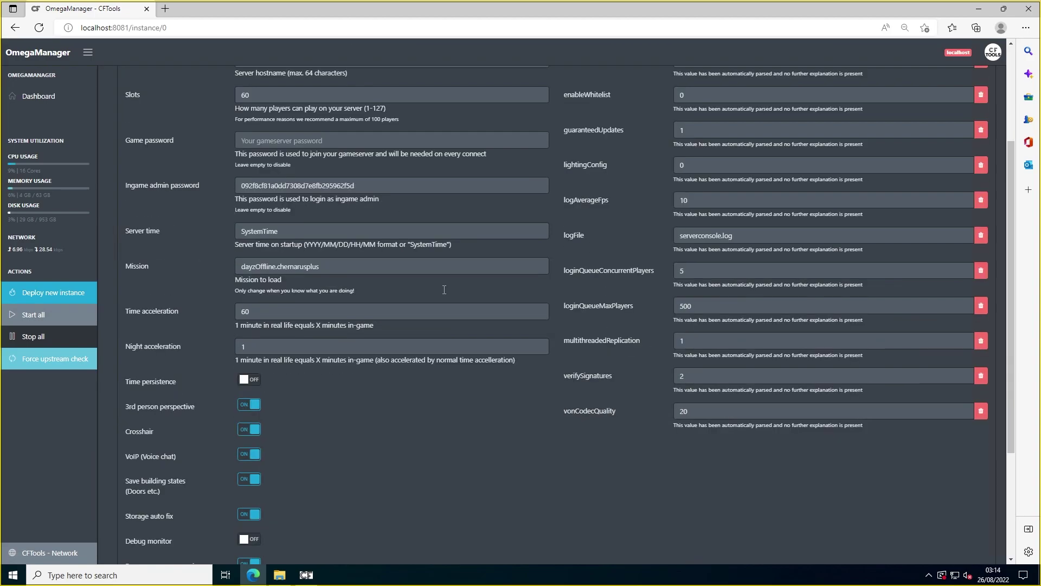
{"action": "scroll", "coordinate": [444, 289], "scroll_direction": "up", "scroll_amount": 2}
{"action": "scroll", "coordinate": [444, 288], "scroll_direction": "down", "scroll_amount": 3}
{"action": "scroll", "coordinate": [444, 289], "scroll_direction": "up", "scroll_amount": 3}
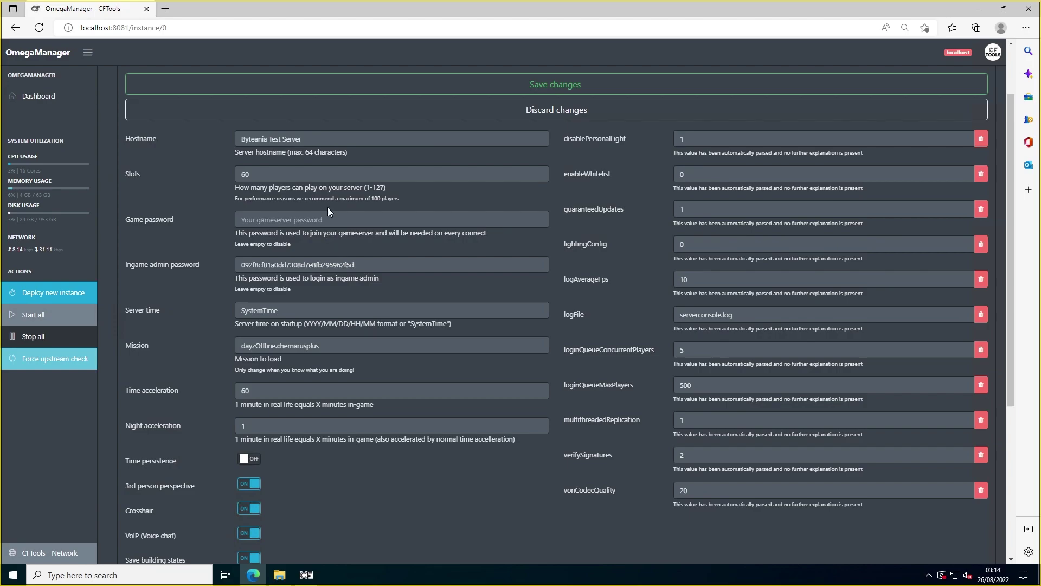
{"action": "scroll", "coordinate": [328, 207], "scroll_direction": "up", "scroll_amount": 2}
{"action": "scroll", "coordinate": [334, 213], "scroll_direction": "down", "scroll_amount": 3}
{"action": "scroll", "coordinate": [346, 220], "scroll_direction": "up", "scroll_amount": 3}
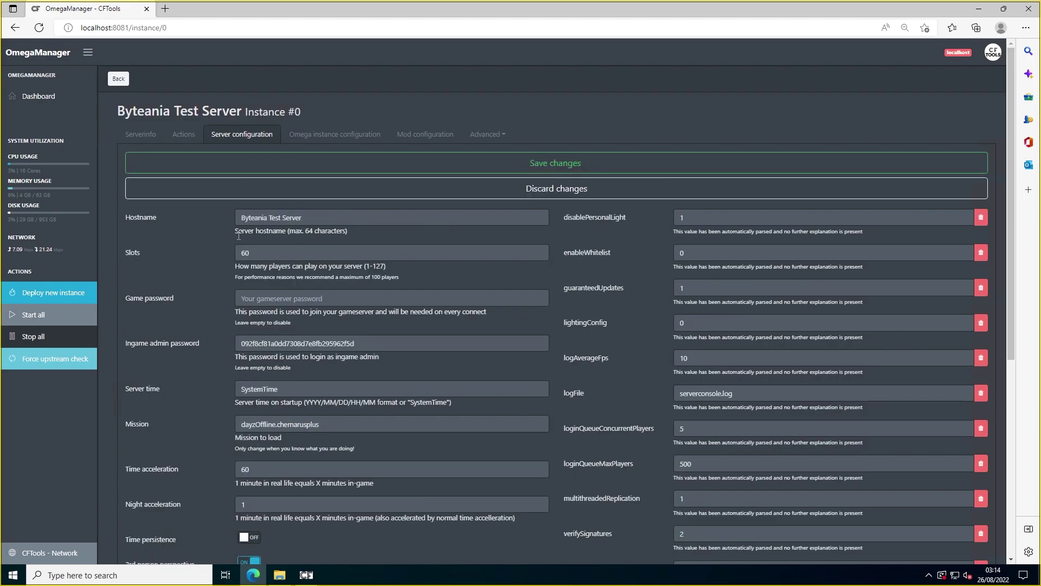
Step: Inspect the Hostname field 'Byteania Test Server' and its character limit hint
{"action": "left_click_drag", "start_coordinate": [108, 213], "coordinate": [173, 219]}
{"action": "left_click", "coordinate": [259, 222]}
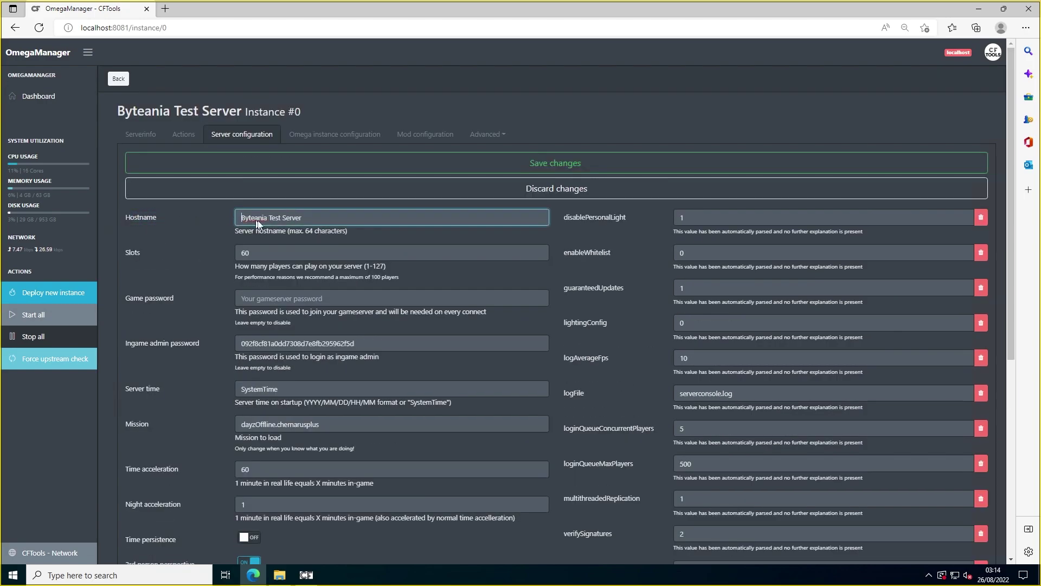
{"action": "left_click", "coordinate": [325, 236]}
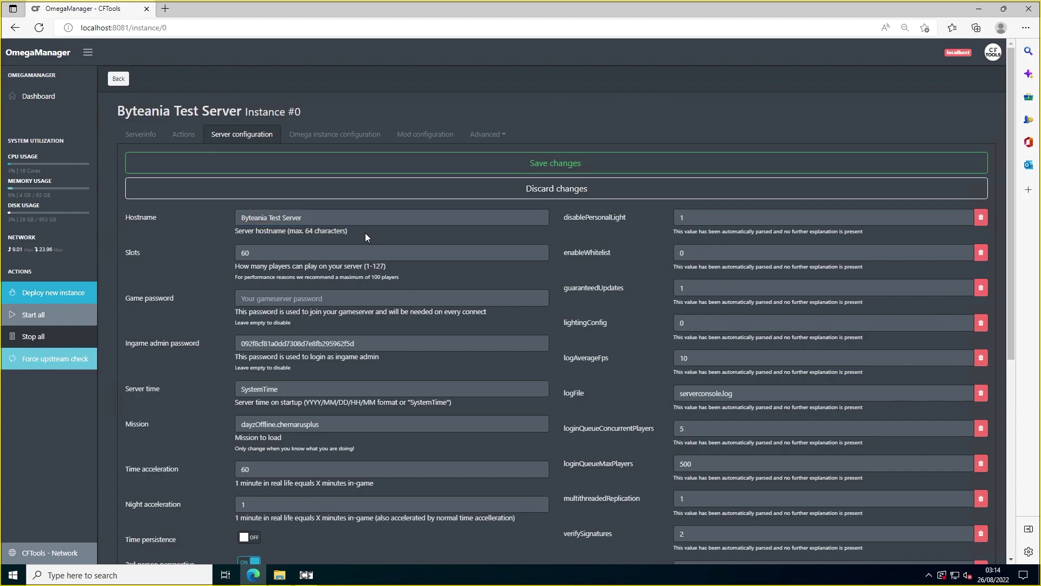
{"action": "left_click_drag", "start_coordinate": [366, 237], "coordinate": [239, 234]}
{"action": "left_click", "coordinate": [317, 219]}
{"action": "left_click", "coordinate": [322, 217]}
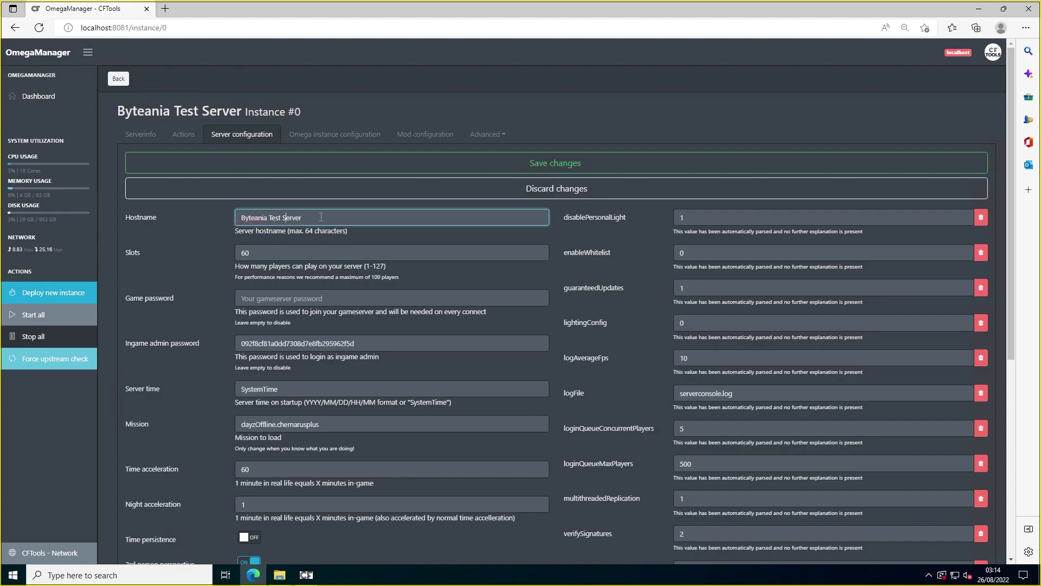
{"action": "left_click", "coordinate": [344, 235]}
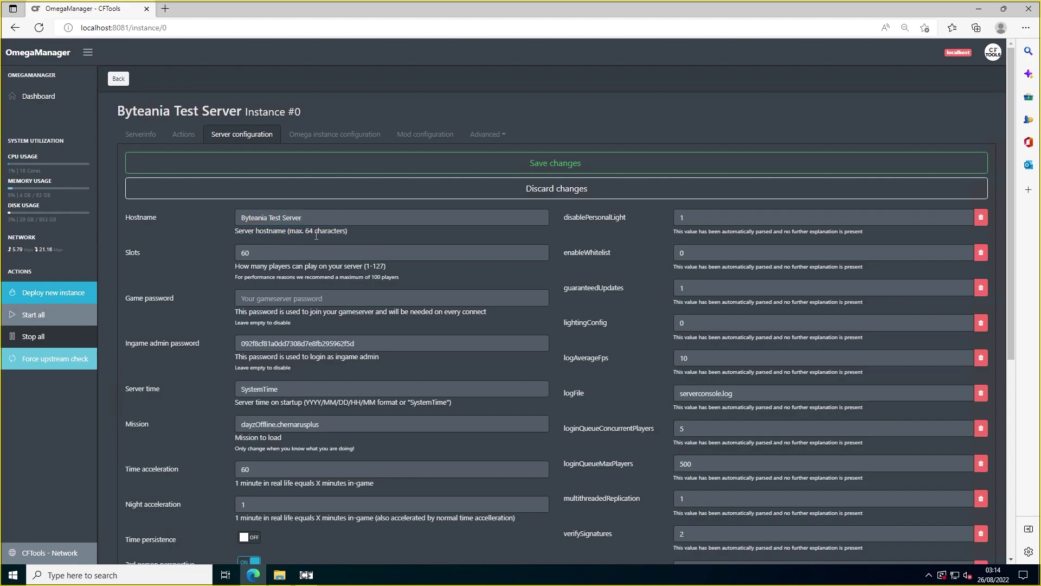
{"action": "left_click", "coordinate": [313, 220]}
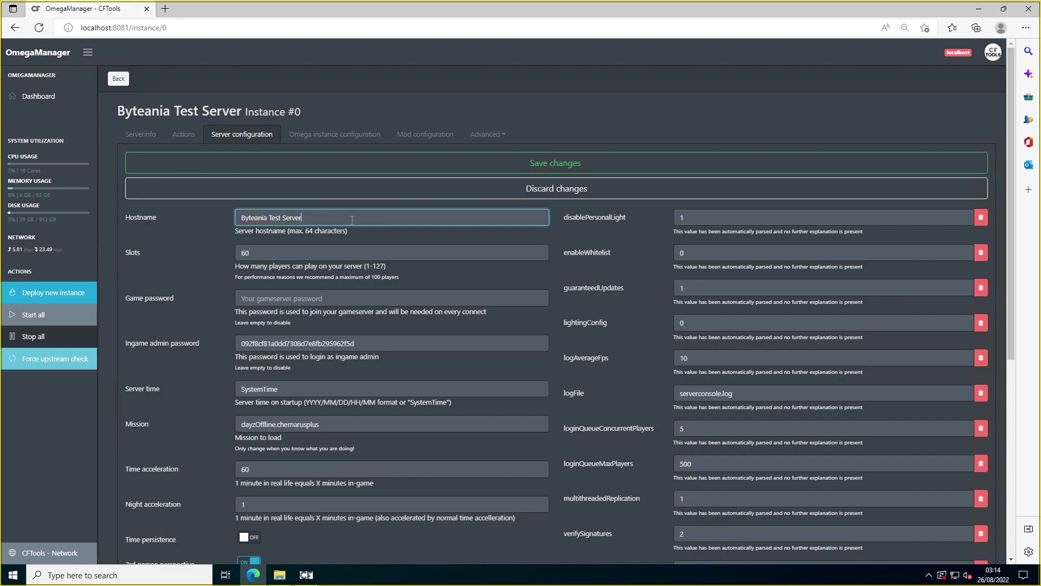
{"action": "left_click", "coordinate": [272, 242]}
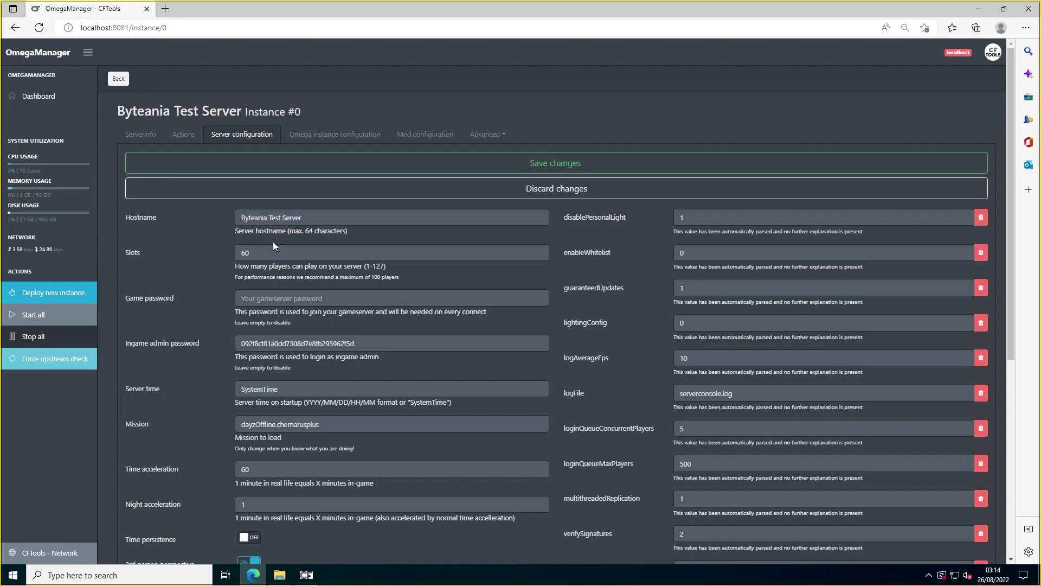
{"action": "left_click_drag", "start_coordinate": [269, 218], "coordinate": [255, 259]}
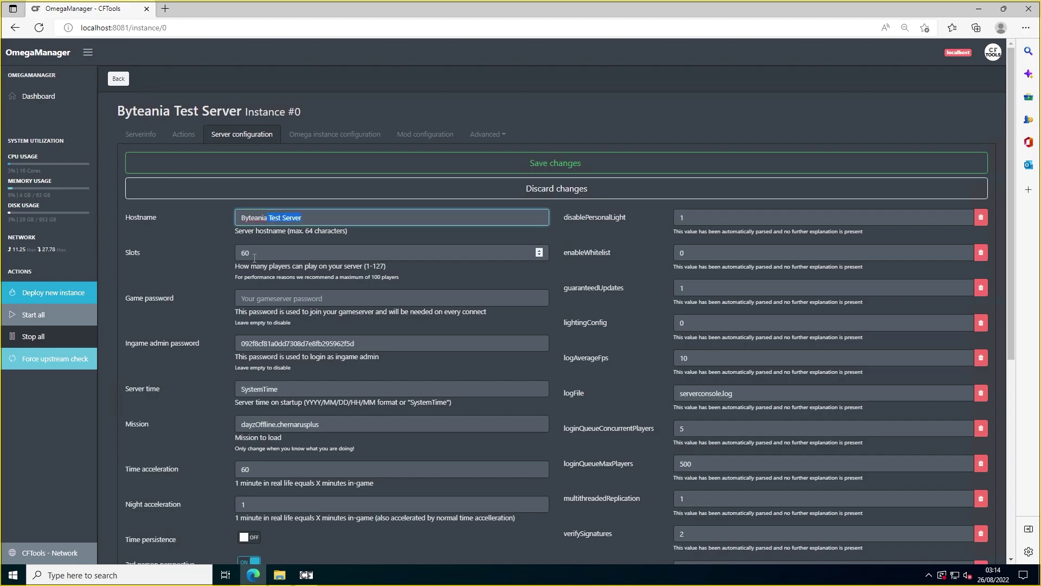
{"action": "left_click", "coordinate": [375, 265]}
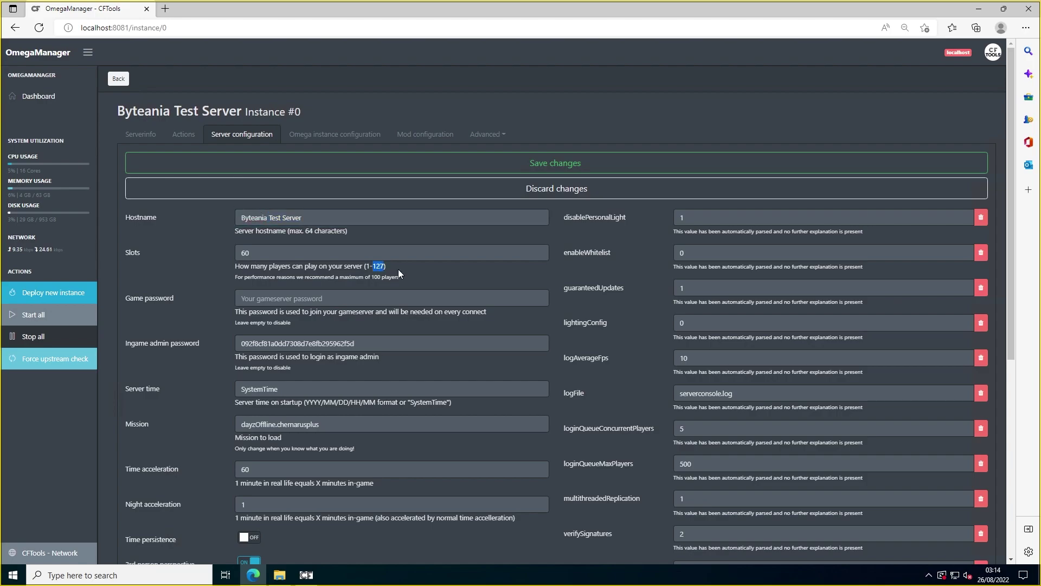
Step: Check the Slots player range hint and the empty Game password field
{"action": "left_click_drag", "start_coordinate": [398, 270], "coordinate": [266, 287]}
{"action": "left_click", "coordinate": [345, 302]}
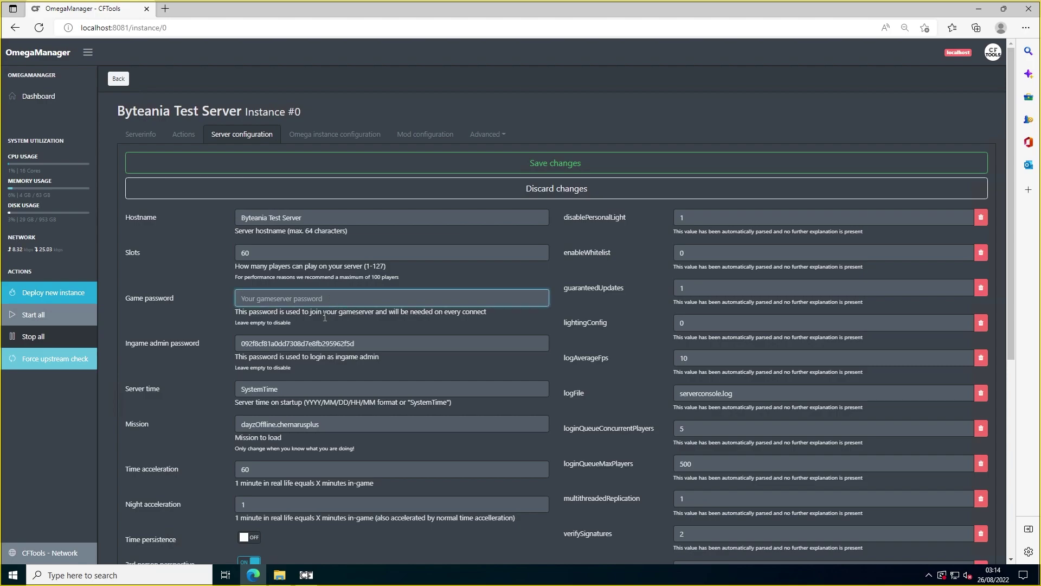
{"action": "left_click", "coordinate": [324, 318]}
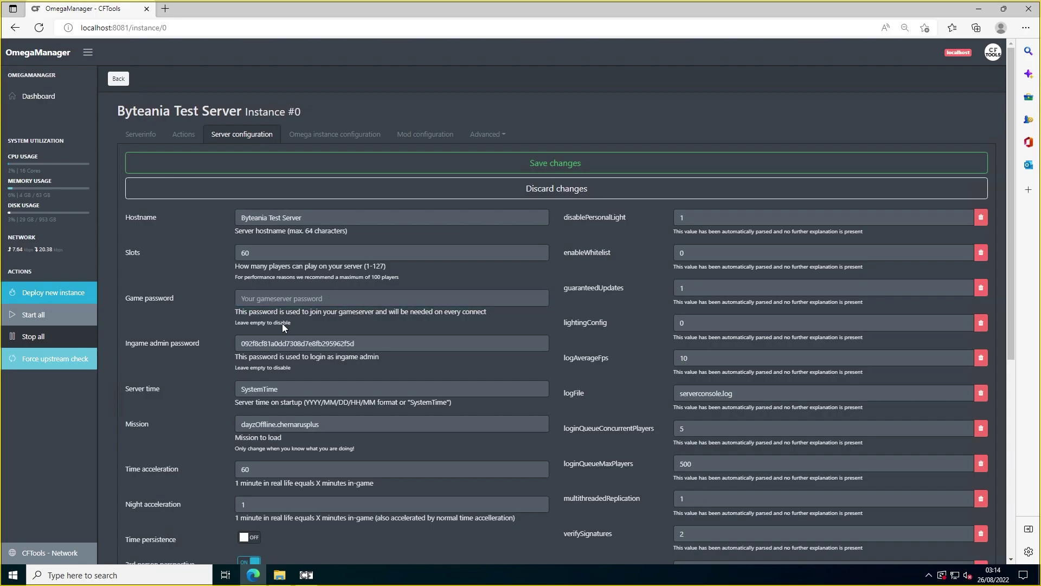
{"action": "left_click", "coordinate": [263, 323]}
{"action": "left_click", "coordinate": [163, 207]}
{"action": "scroll", "coordinate": [163, 206], "scroll_direction": "down", "scroll_amount": 1}
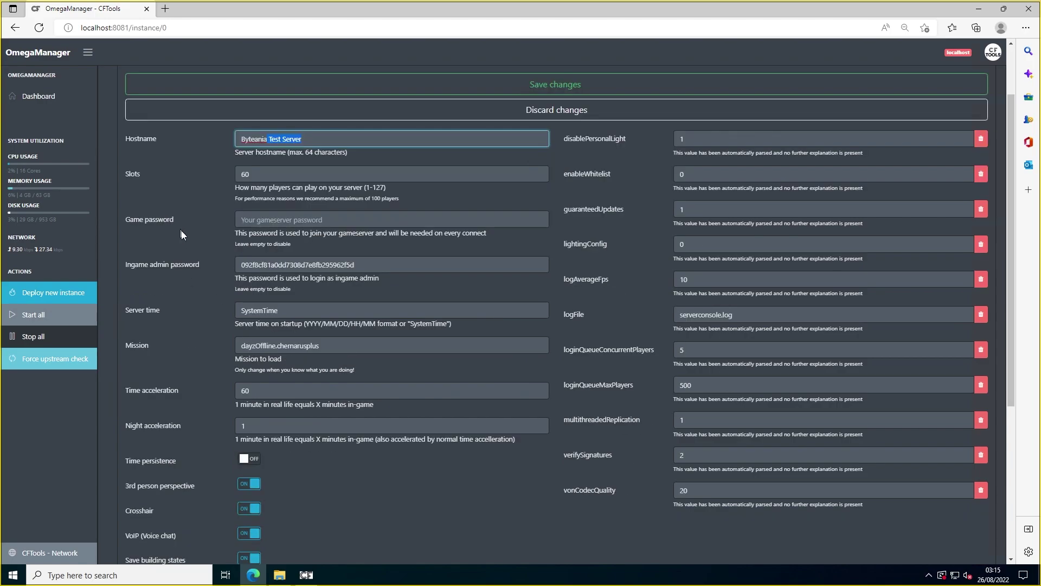
{"action": "left_click", "coordinate": [334, 286]}
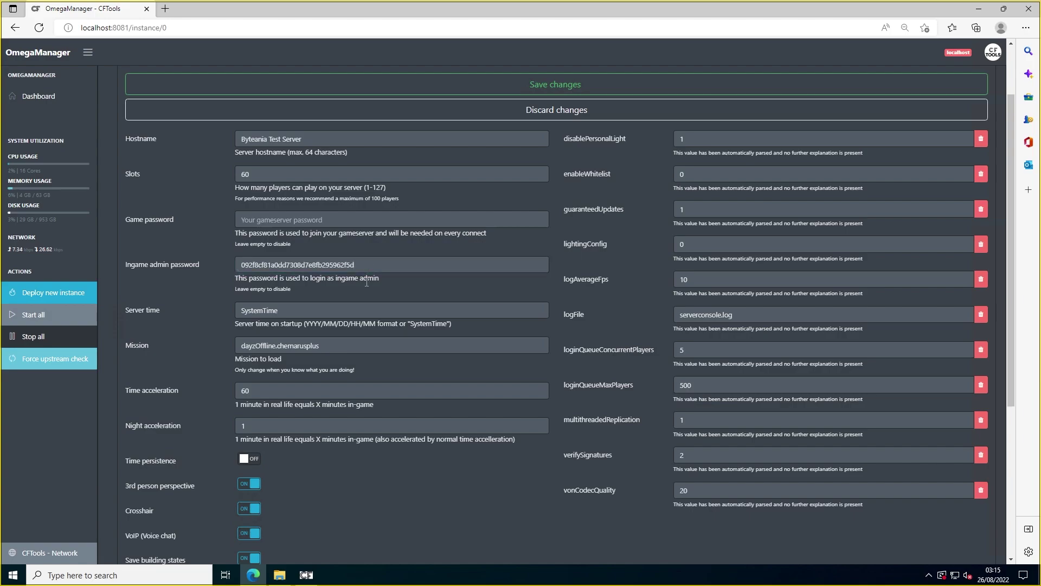
{"action": "left_click", "coordinate": [364, 264]}
{"action": "double_click", "coordinate": [364, 264]}
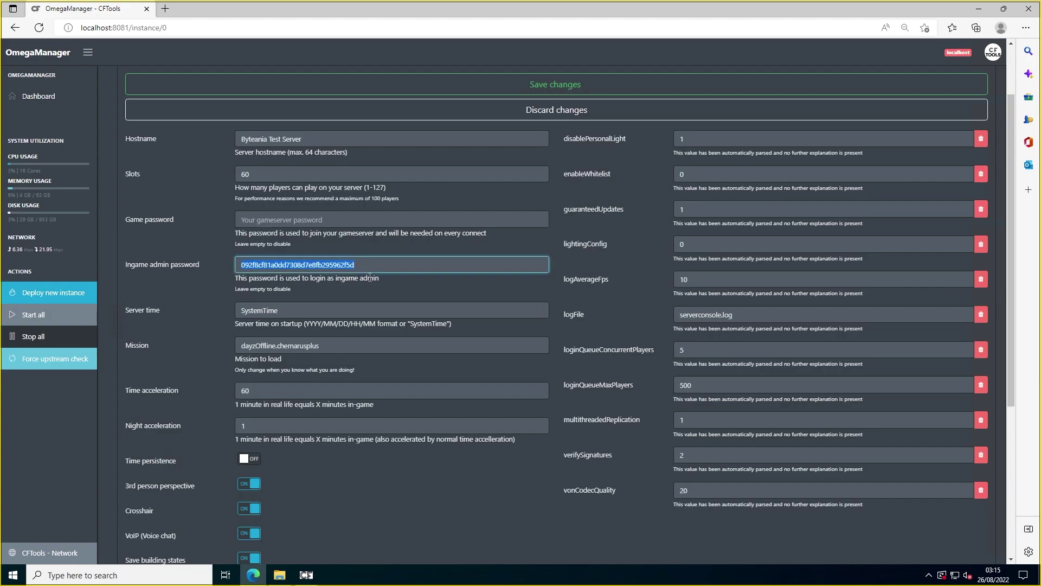
{"action": "left_click", "coordinate": [371, 278]}
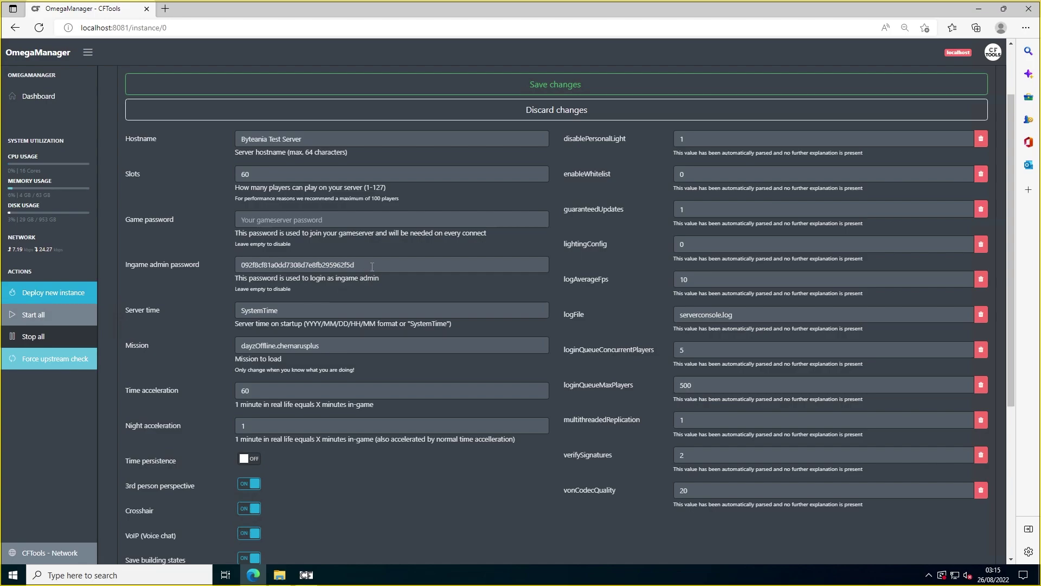
{"action": "double_click", "coordinate": [374, 269]}
{"action": "left_click", "coordinate": [375, 281]}
{"action": "scroll", "coordinate": [321, 270], "scroll_direction": "down", "scroll_amount": 1}
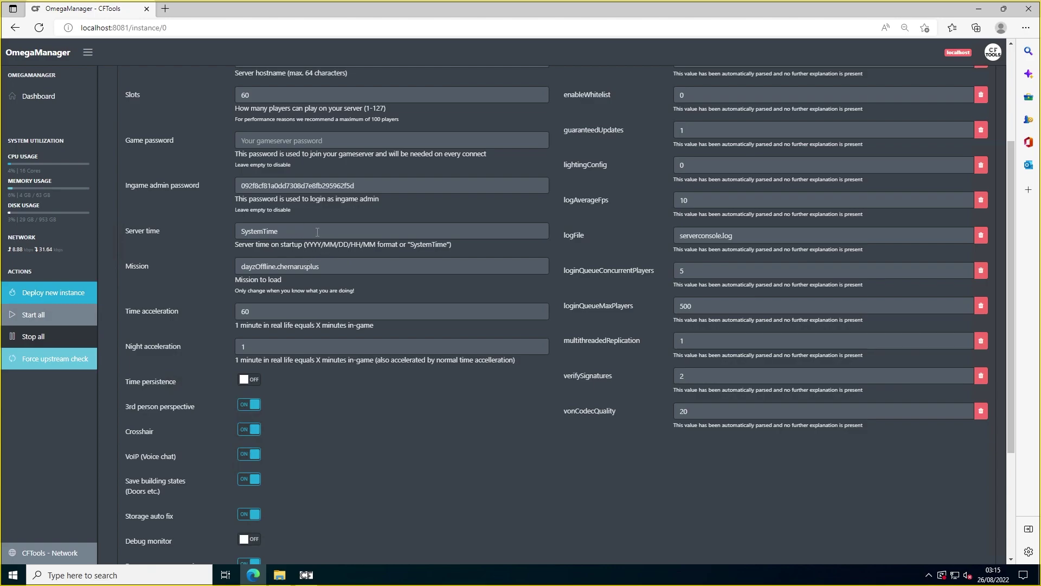
{"action": "left_click", "coordinate": [293, 233]}
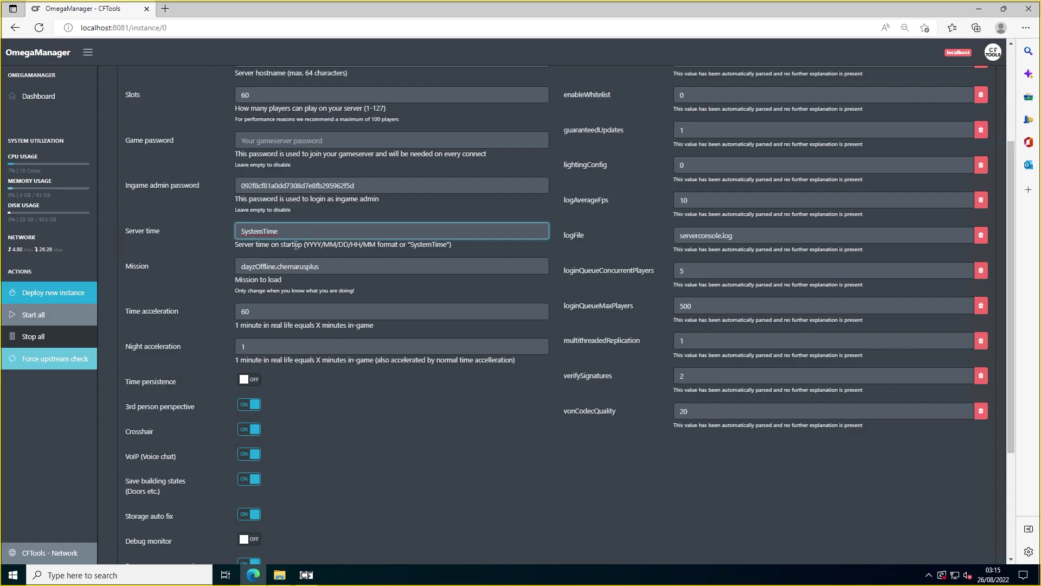
{"action": "left_click", "coordinate": [297, 246]}
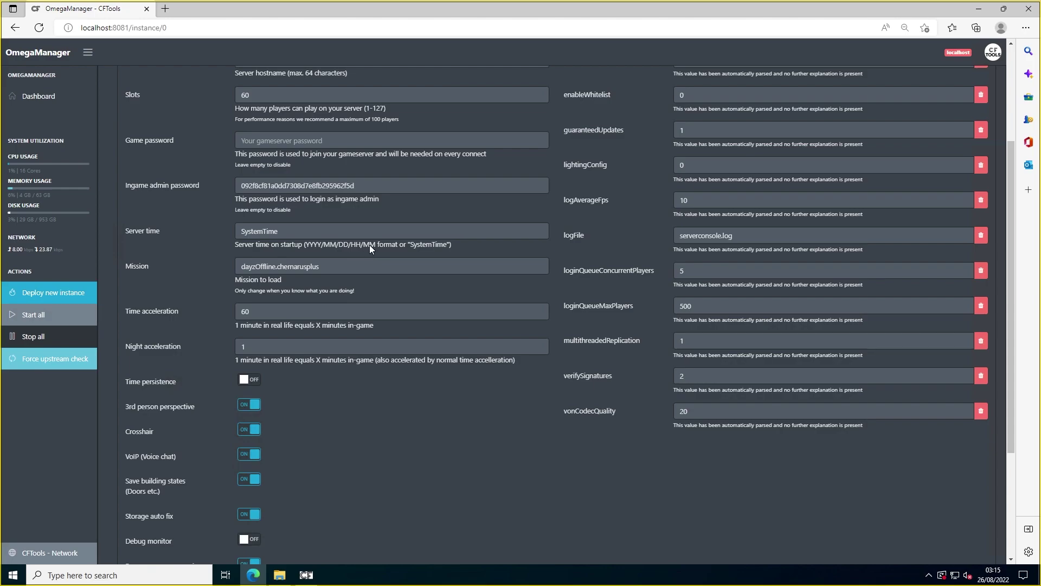
{"action": "scroll", "coordinate": [369, 254], "scroll_direction": "down", "scroll_amount": 2}
{"action": "scroll", "coordinate": [151, 194], "scroll_direction": "up", "scroll_amount": 5}
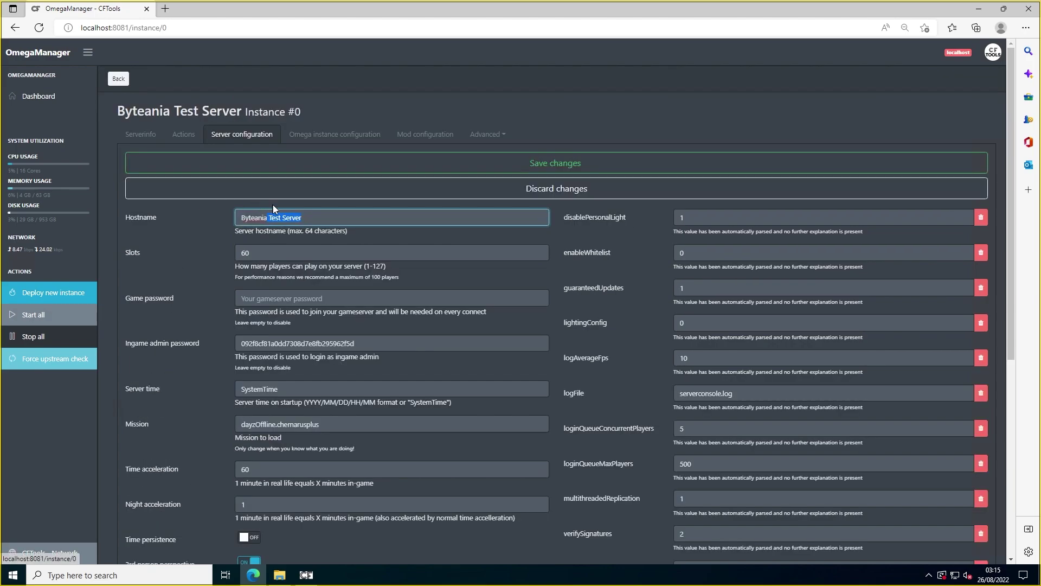
{"action": "scroll", "coordinate": [332, 333], "scroll_direction": "down", "scroll_amount": 3}
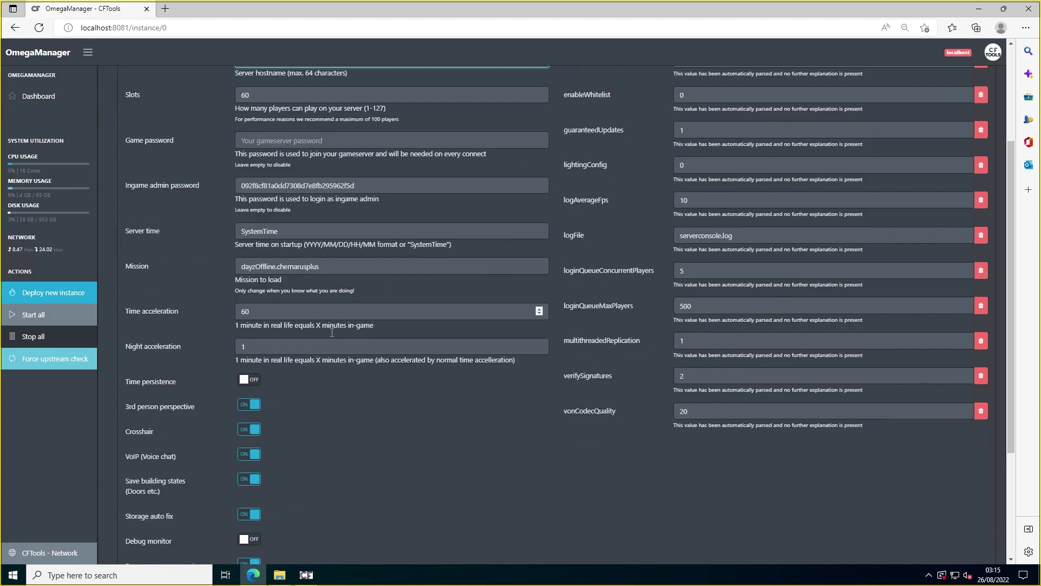
{"action": "left_click", "coordinate": [297, 288]}
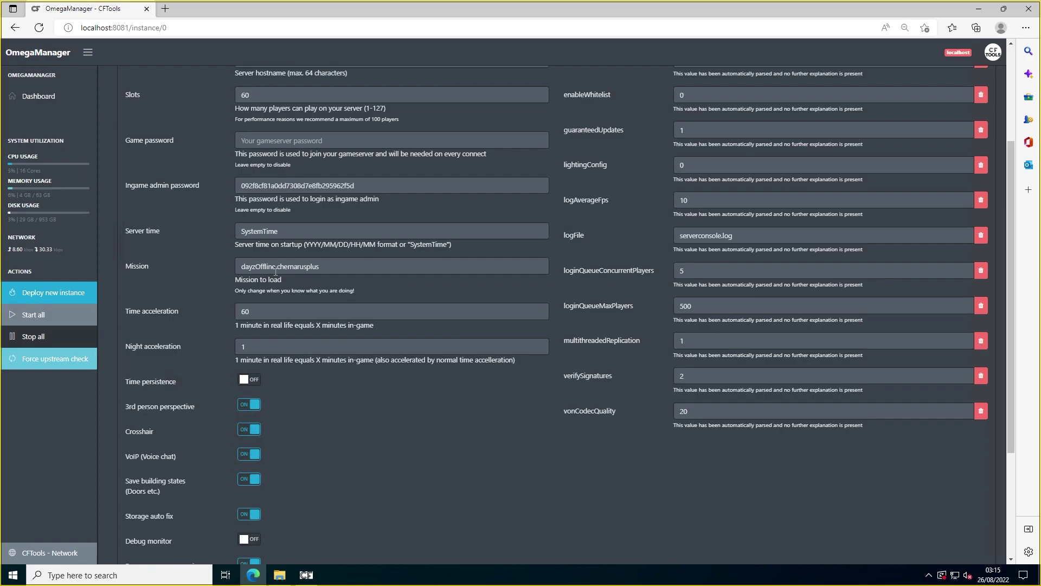
{"action": "scroll", "coordinate": [333, 300], "scroll_direction": "down", "scroll_amount": 2}
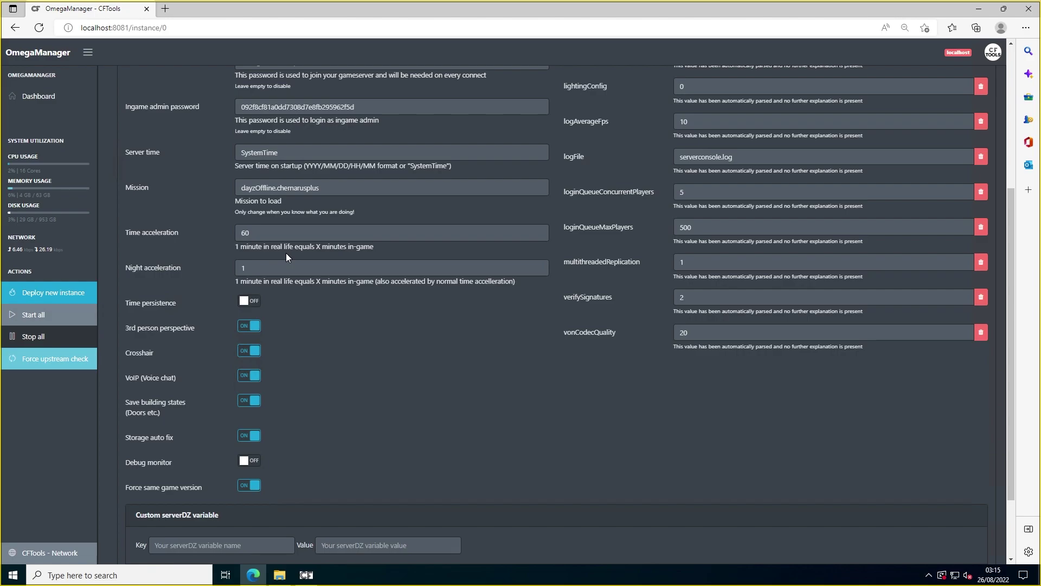
{"action": "left_click", "coordinate": [323, 233]}
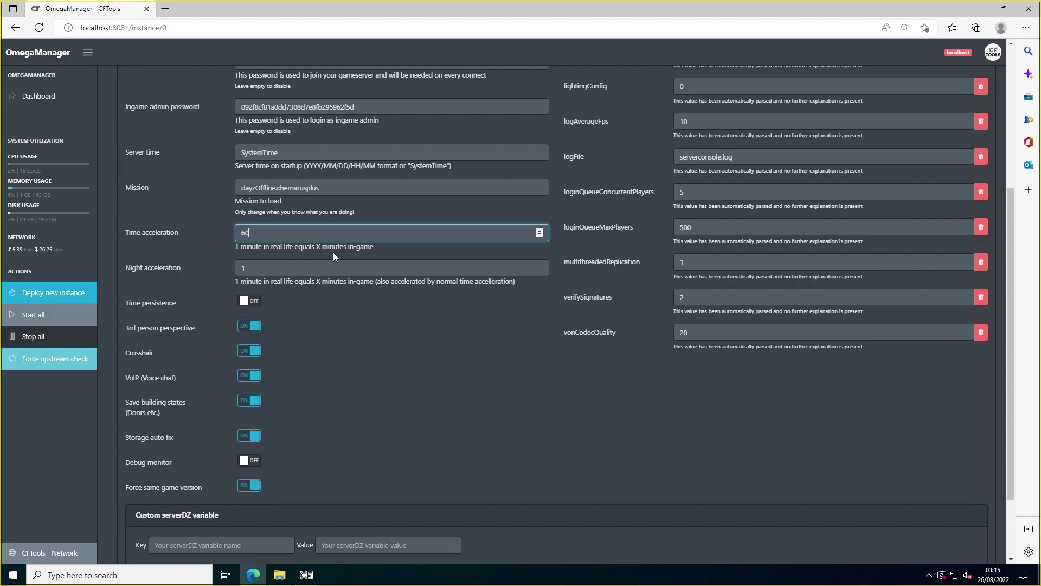
{"action": "left_click_drag", "start_coordinate": [239, 247], "coordinate": [264, 249]}
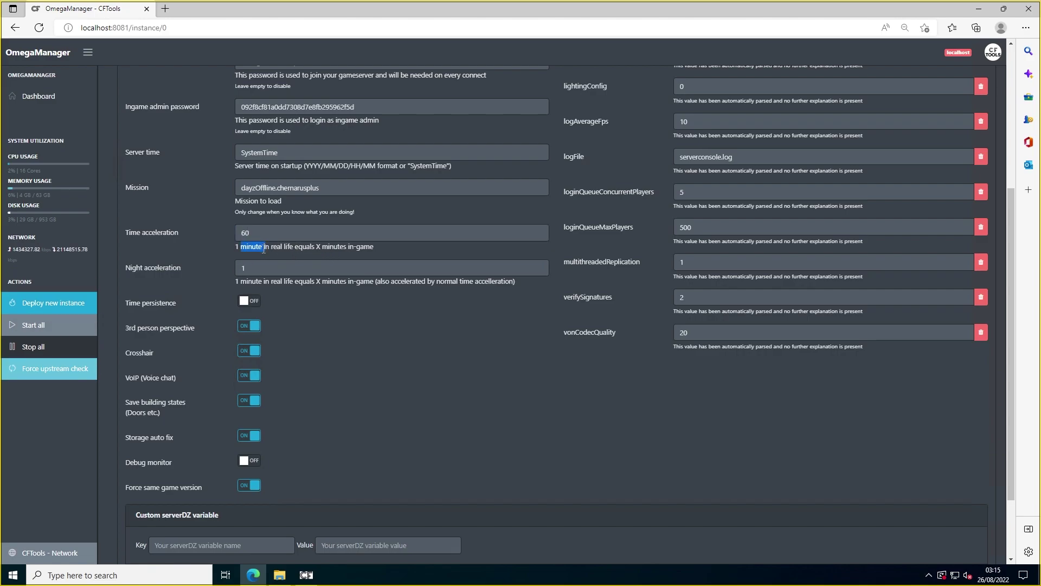
{"action": "left_click", "coordinate": [269, 235]}
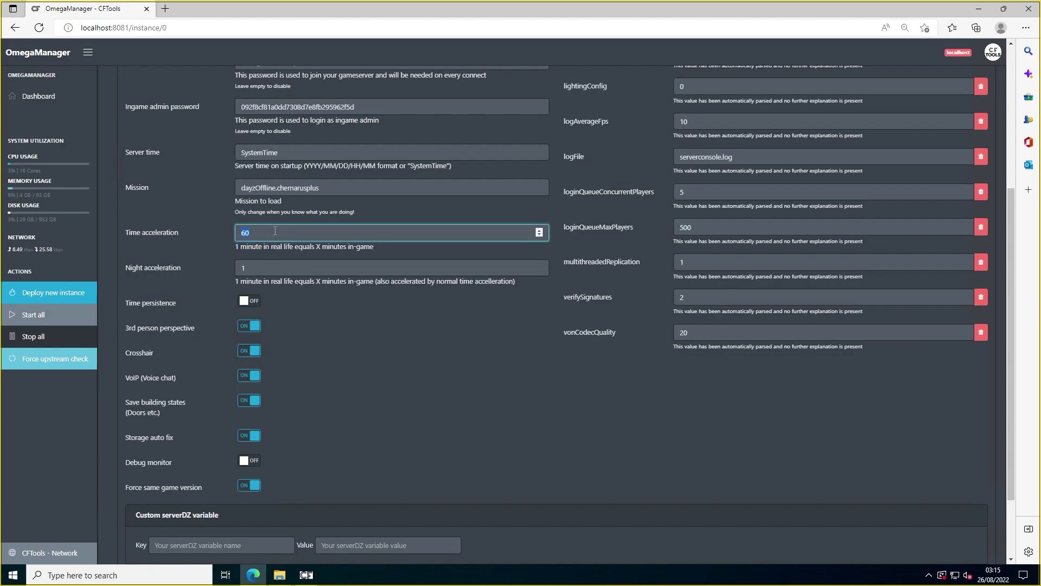
{"action": "type", "text": "15"}
{"action": "key", "text": "BackSpace"}
{"action": "type", "text": "60"}
{"action": "scroll", "coordinate": [268, 234], "scroll_direction": "down", "scroll_amount": 2}
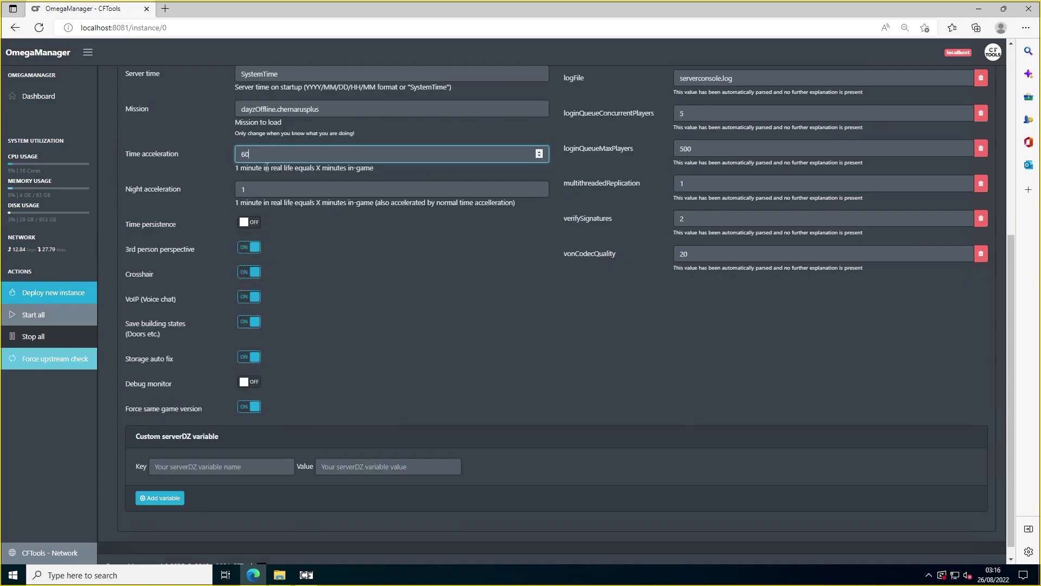
{"action": "left_click", "coordinate": [259, 199]}
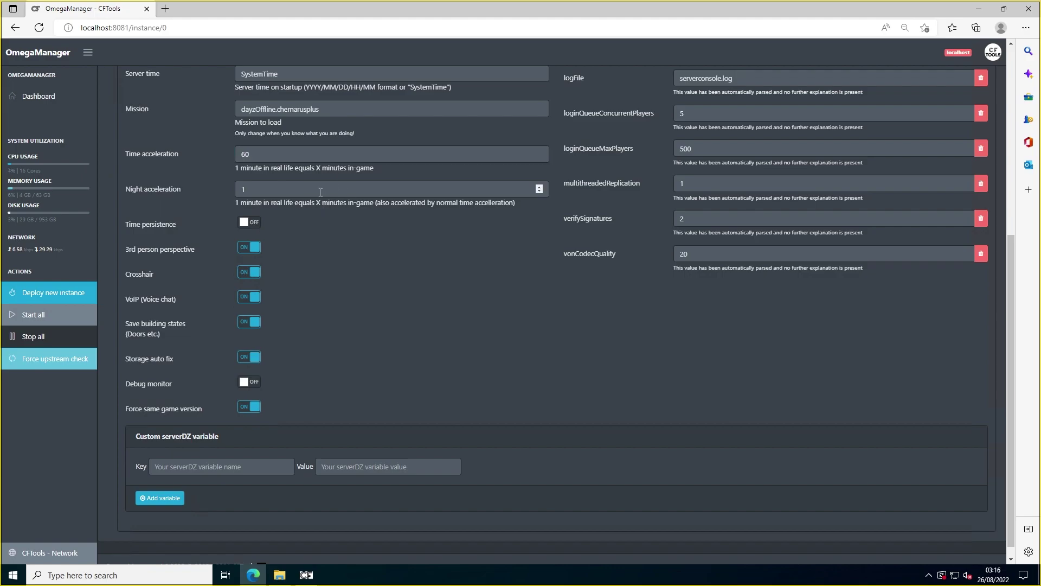
{"action": "scroll", "coordinate": [347, 214], "scroll_direction": "down", "scroll_amount": 1}
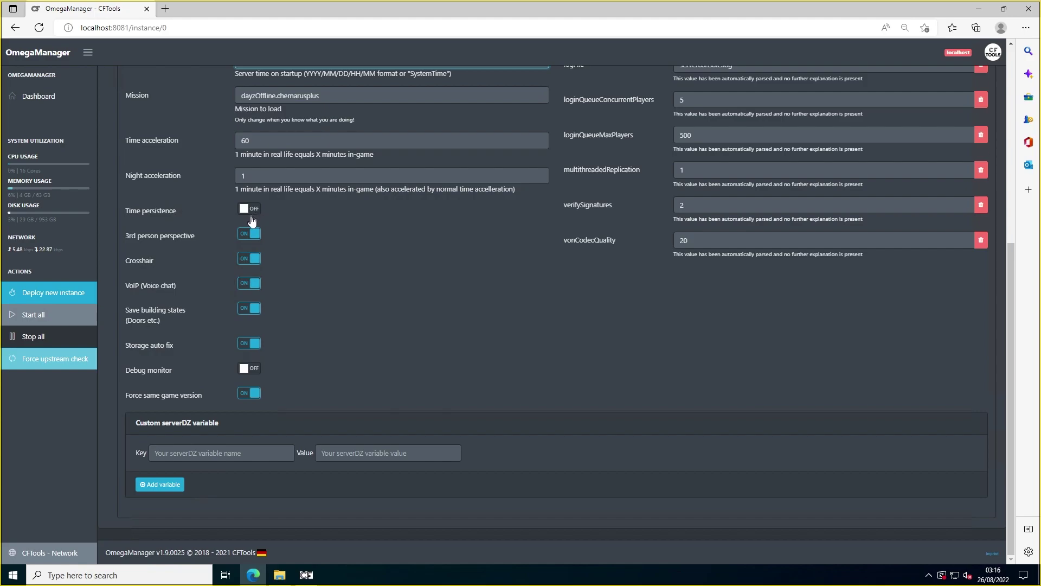
{"action": "scroll", "coordinate": [262, 249], "scroll_direction": "up", "scroll_amount": 1}
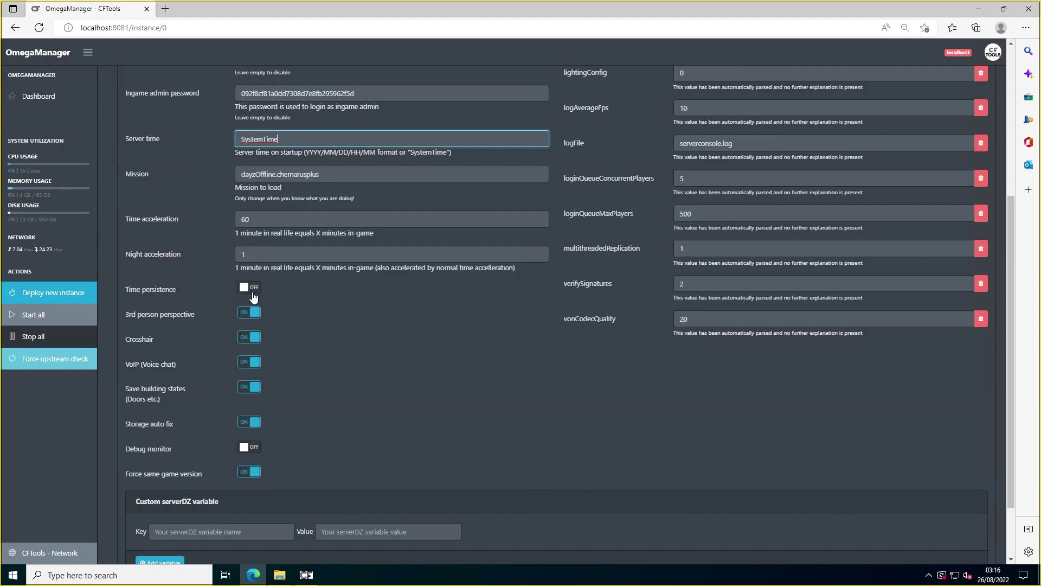
{"action": "scroll", "coordinate": [254, 297], "scroll_direction": "up", "scroll_amount": 1}
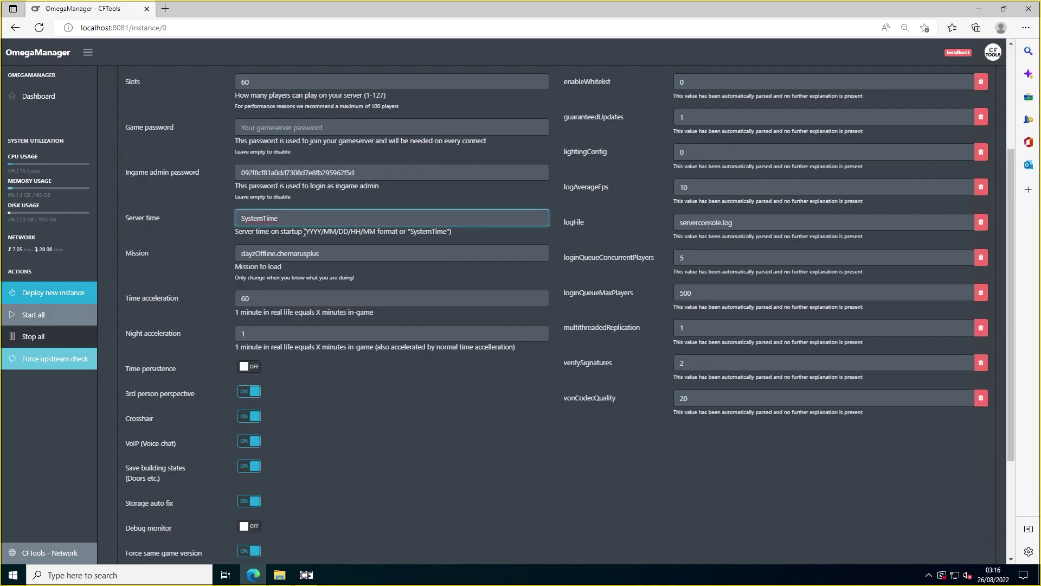
{"action": "scroll", "coordinate": [305, 232], "scroll_direction": "down", "scroll_amount": 1}
{"action": "scroll", "coordinate": [334, 279], "scroll_direction": "down", "scroll_amount": 1}
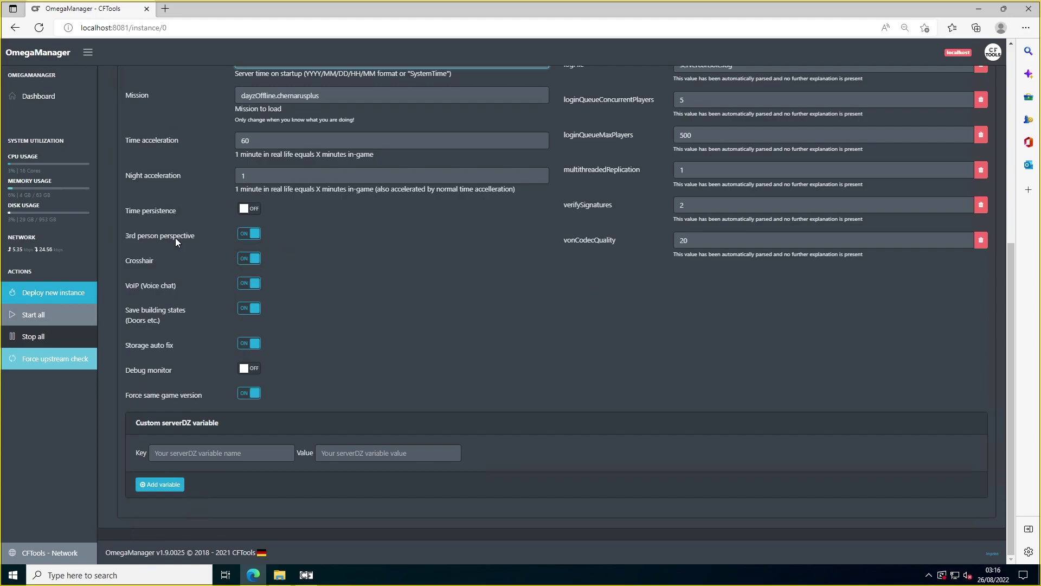
{"action": "left_click", "coordinate": [241, 234]}
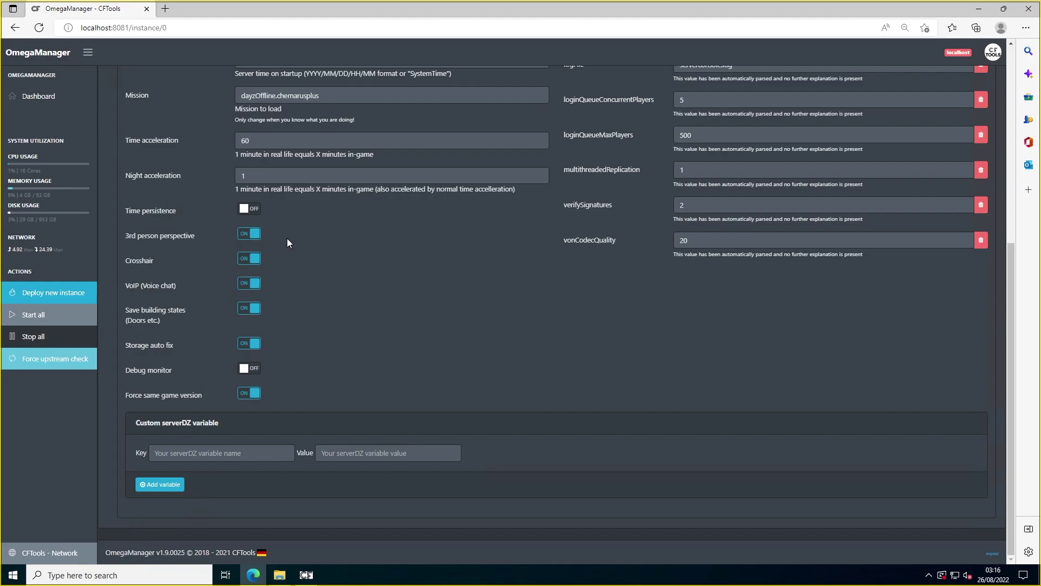
{"action": "left_click", "coordinate": [197, 239]}
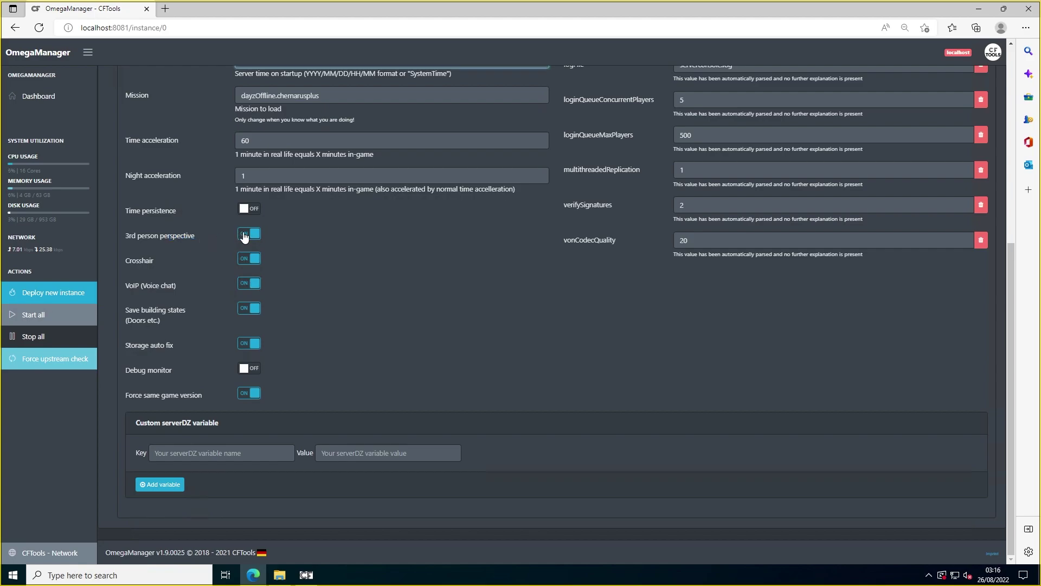
{"action": "left_click", "coordinate": [326, 253]}
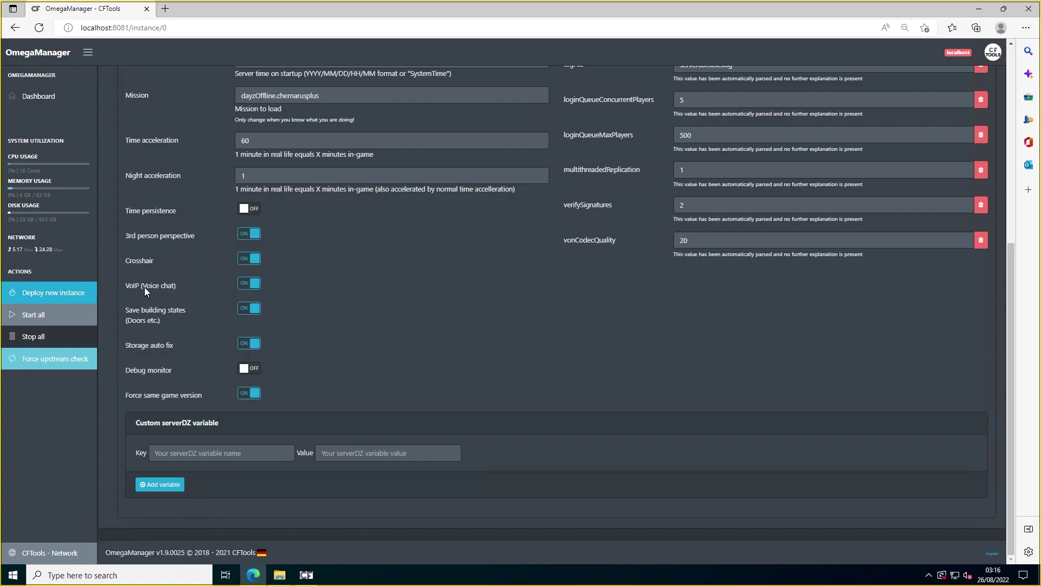
{"action": "left_click", "coordinate": [171, 284]}
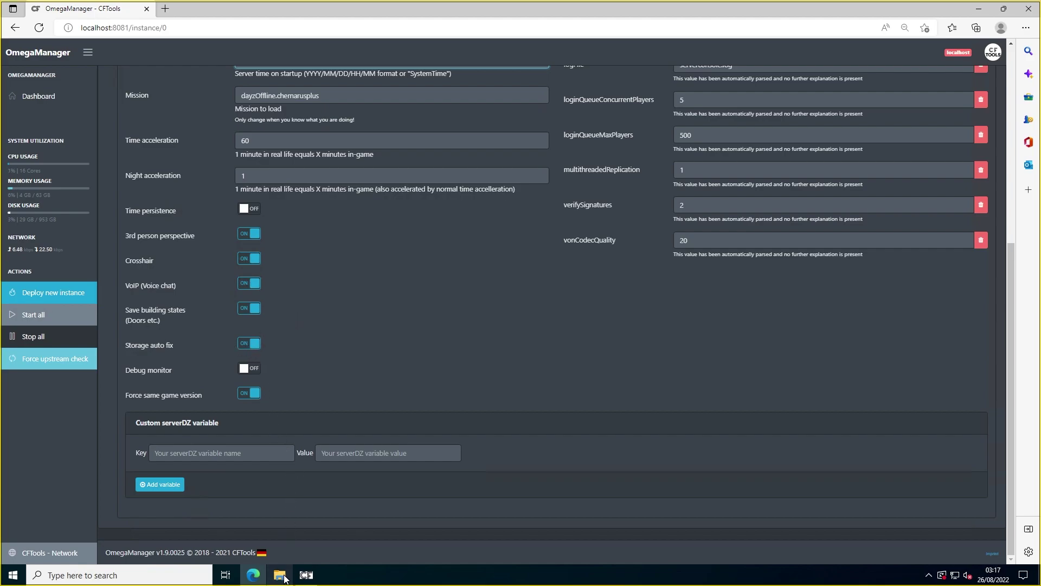
{"action": "left_click", "coordinate": [385, 333]}
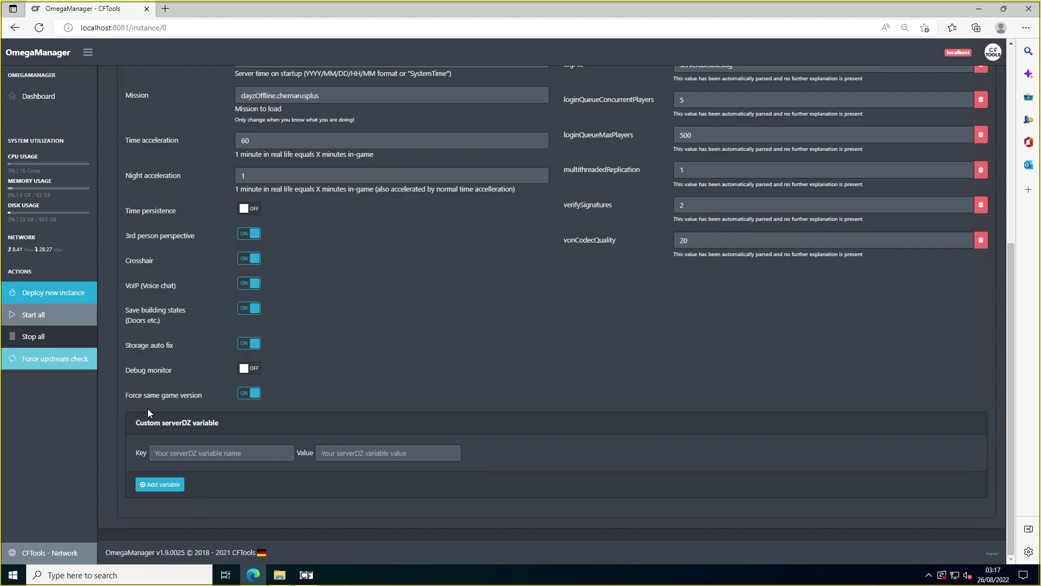
{"action": "double_click", "coordinate": [175, 398]}
{"action": "scroll", "coordinate": [533, 290], "scroll_direction": "up", "scroll_amount": 5}
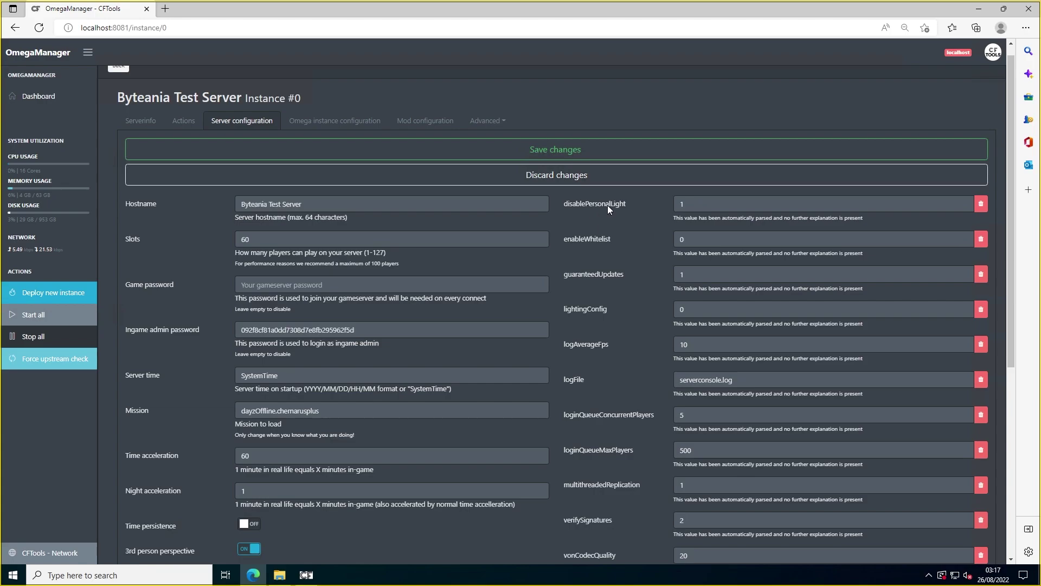
Step: Review the disablePersonalLight, enableWhitelist and lightingConfig values without changing them
{"action": "key", "text": "ctrl+shift+Left"}
{"action": "key", "text": "ctrl+shift+Left"}
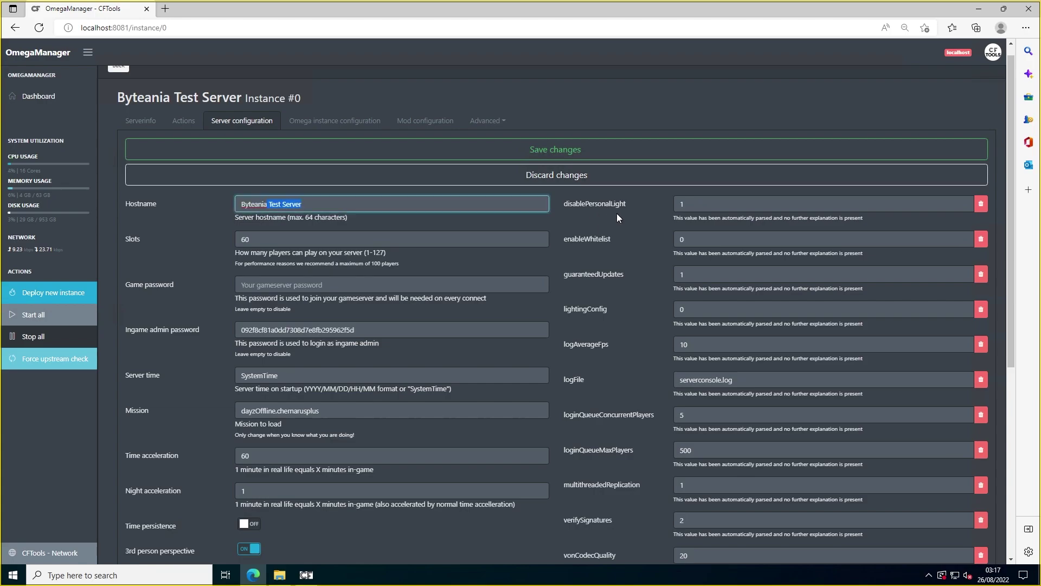
{"action": "left_click", "coordinate": [693, 202]}
{"action": "left_click", "coordinate": [712, 210]}
{"action": "left_click", "coordinate": [687, 237]}
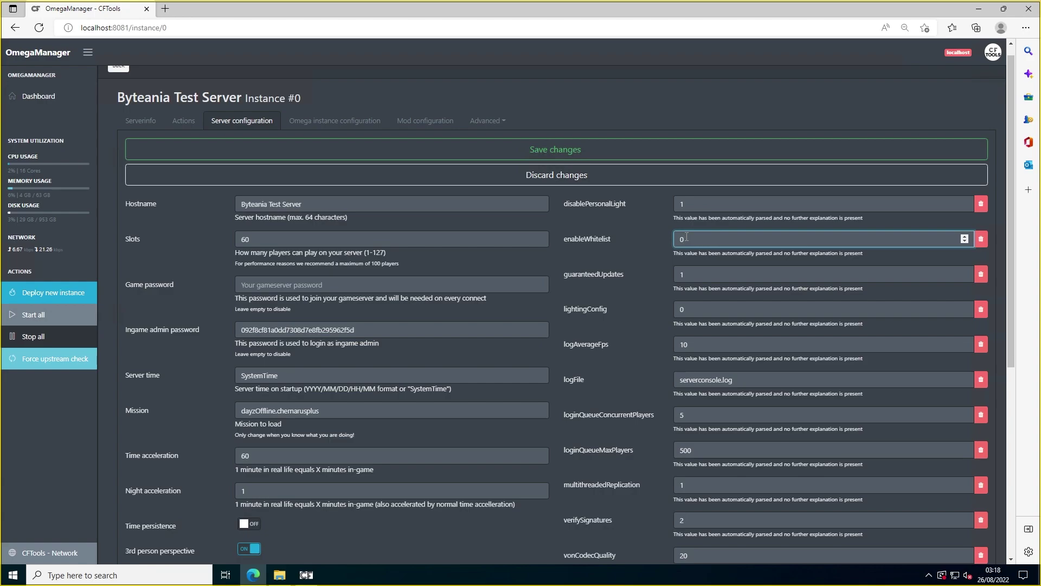
{"action": "scroll", "coordinate": [585, 216], "scroll_direction": "down", "scroll_amount": 1}
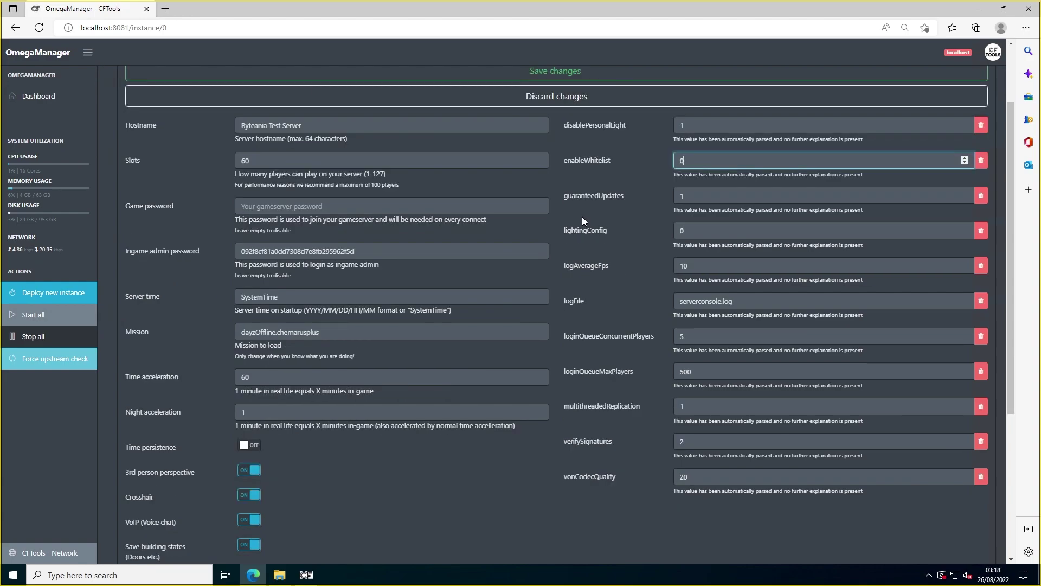
{"action": "left_click", "coordinate": [607, 202]}
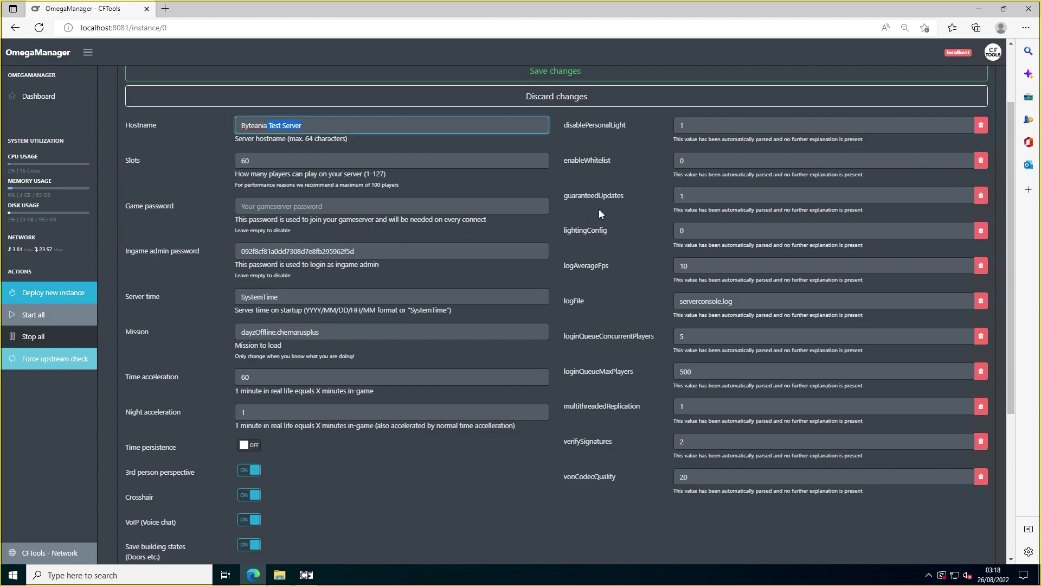
{"action": "scroll", "coordinate": [600, 214], "scroll_direction": "down", "scroll_amount": 1}
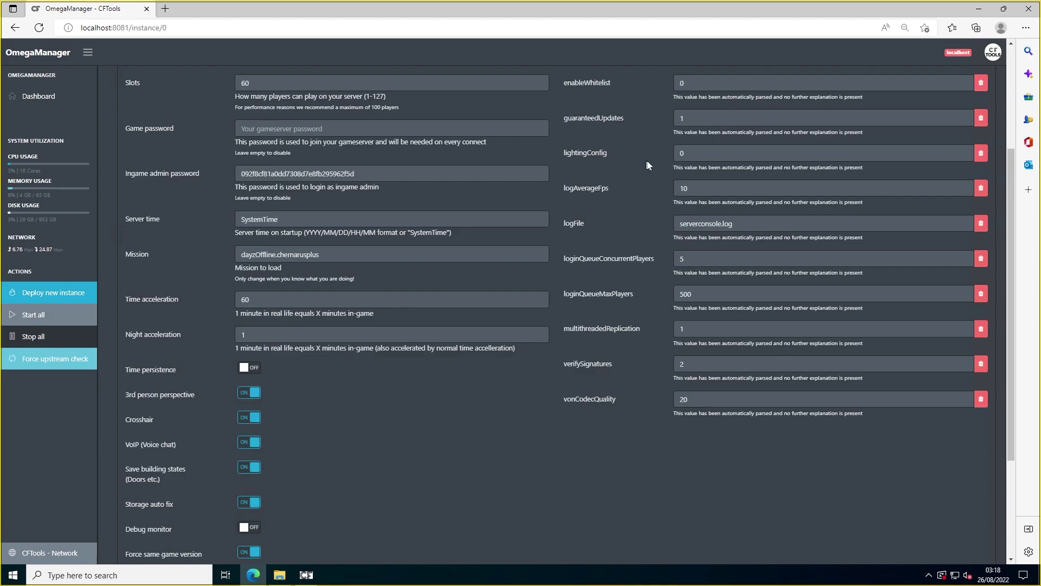
{"action": "left_click", "coordinate": [693, 157]}
{"action": "left_click", "coordinate": [697, 157]}
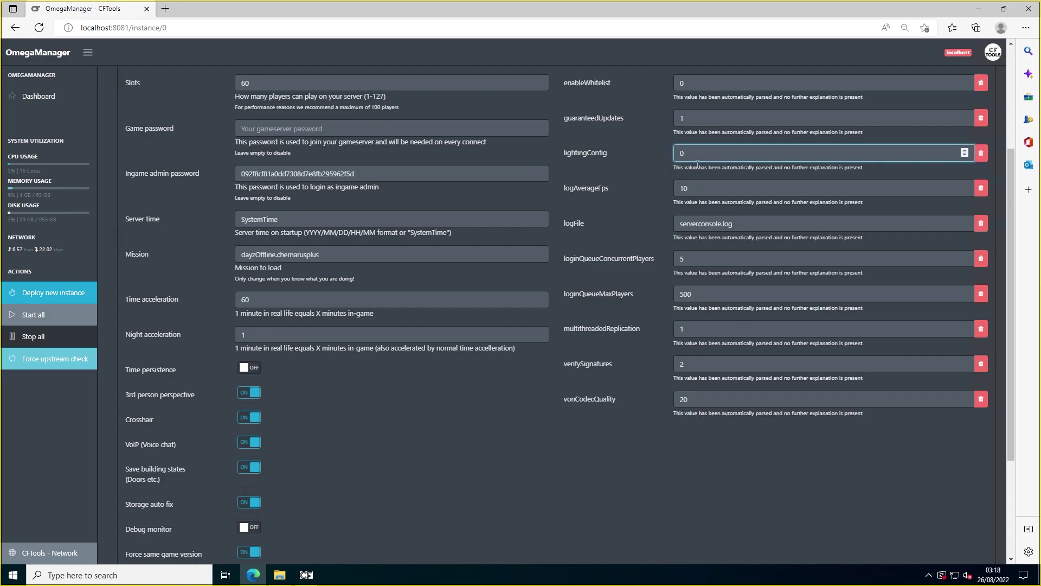
{"action": "left_click", "coordinate": [646, 174]}
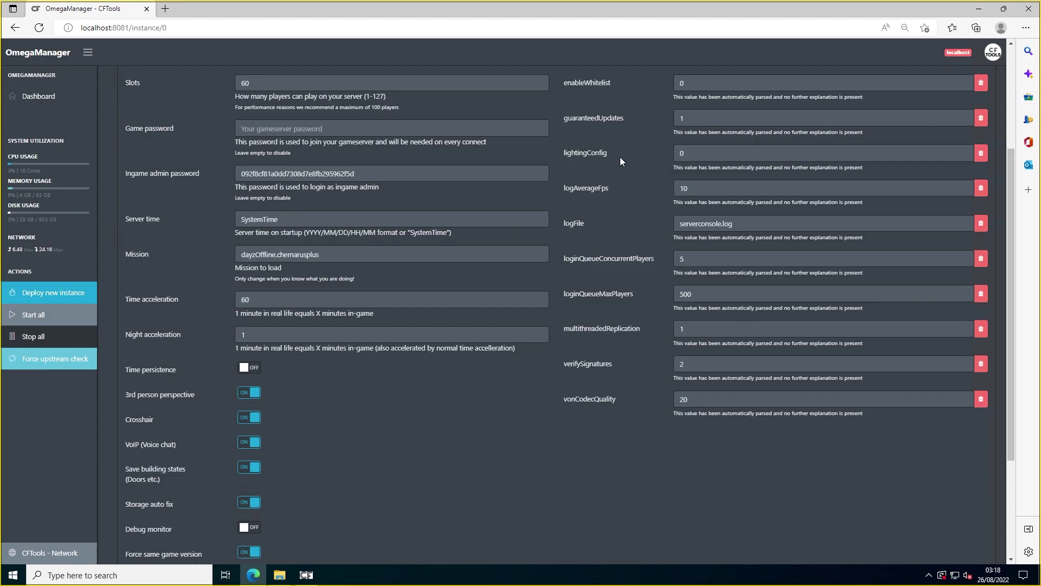
Step: Check the logAverageFps value and save the server configuration
{"action": "scroll", "coordinate": [620, 157], "scroll_direction": "down", "scroll_amount": 2}
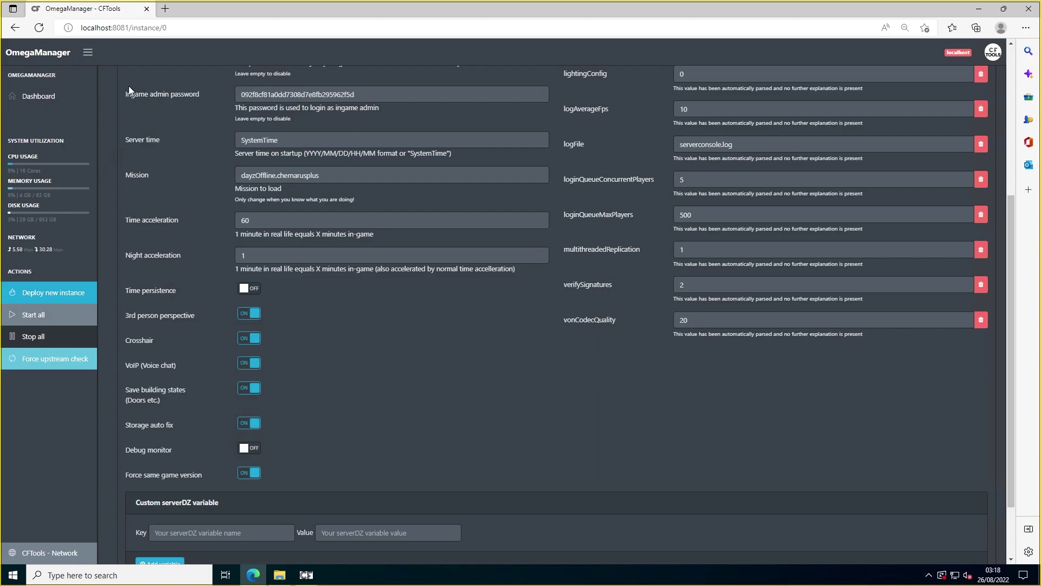
{"action": "scroll", "coordinate": [134, 96], "scroll_direction": "up", "scroll_amount": 3}
{"action": "scroll", "coordinate": [663, 213], "scroll_direction": "down", "scroll_amount": 1}
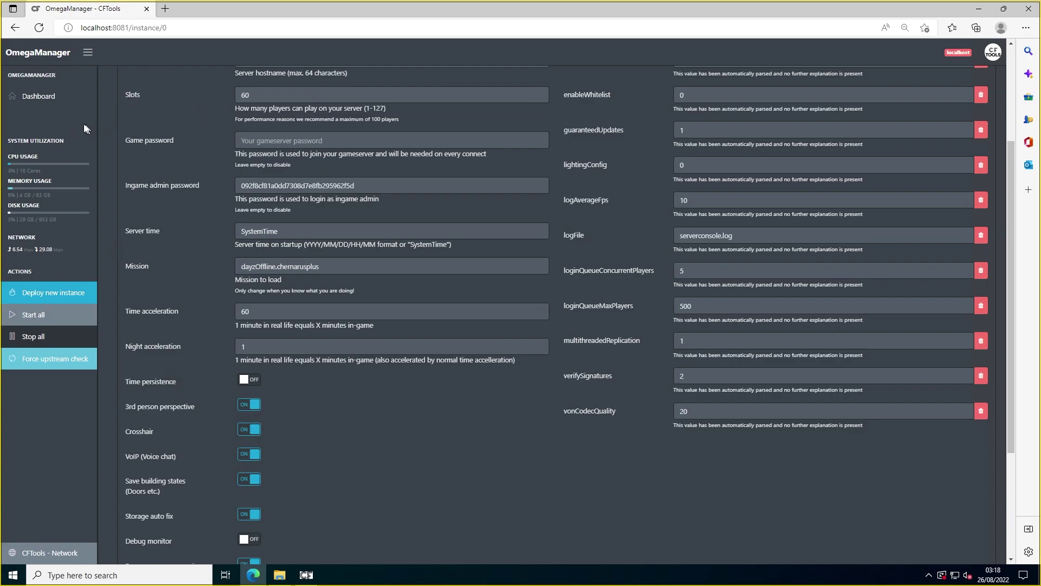
{"action": "left_click", "coordinate": [705, 200]}
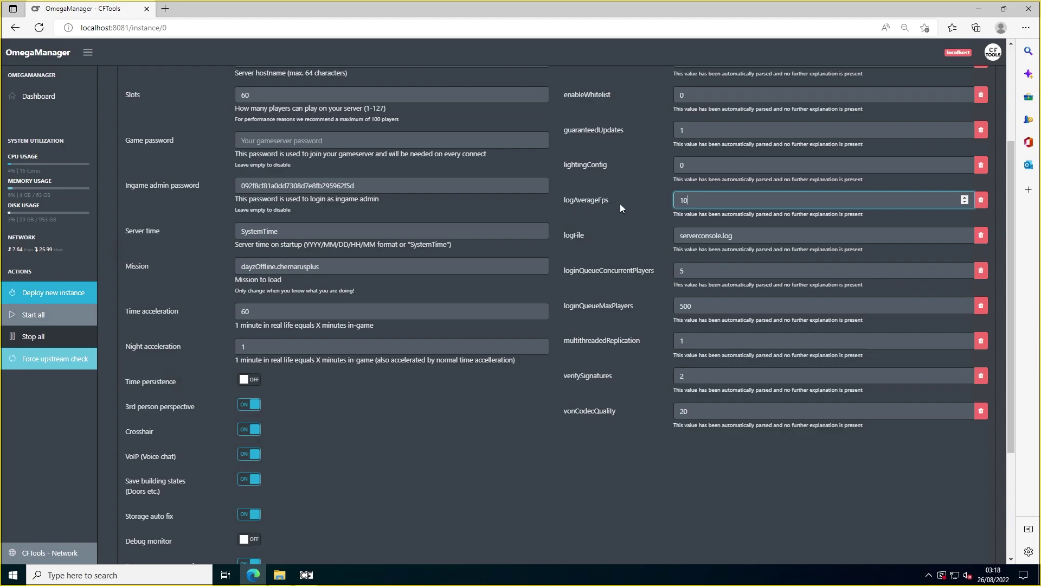
{"action": "scroll", "coordinate": [597, 217], "scroll_direction": "down", "scroll_amount": 2}
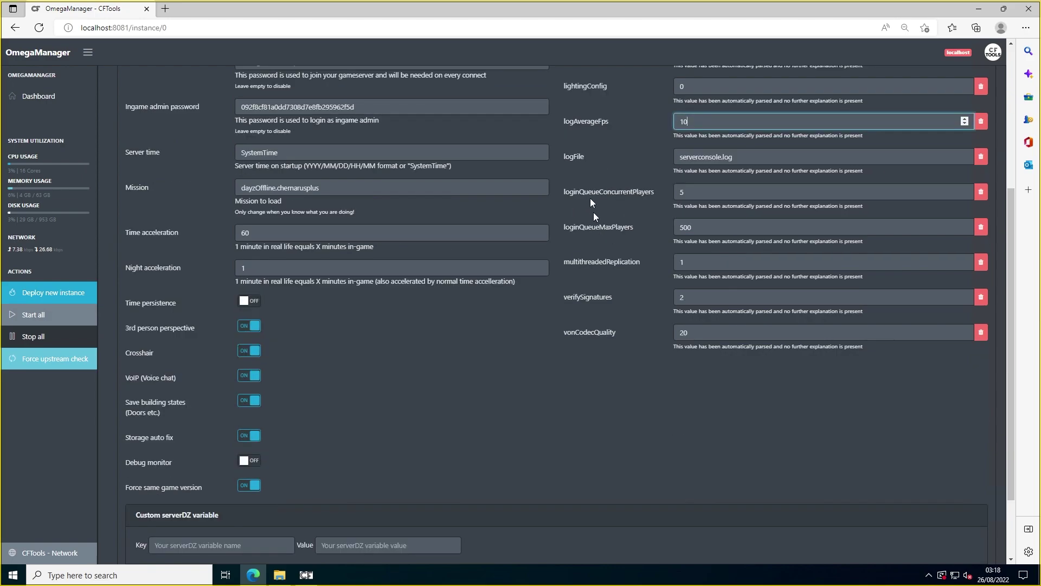
{"action": "key", "text": "Return"}
{"action": "left_click", "coordinate": [599, 162]}
Step: Inspect the loginQueueConcurrentPlayers value of 5
{"action": "scroll", "coordinate": [673, 241], "scroll_direction": "down", "scroll_amount": 3}
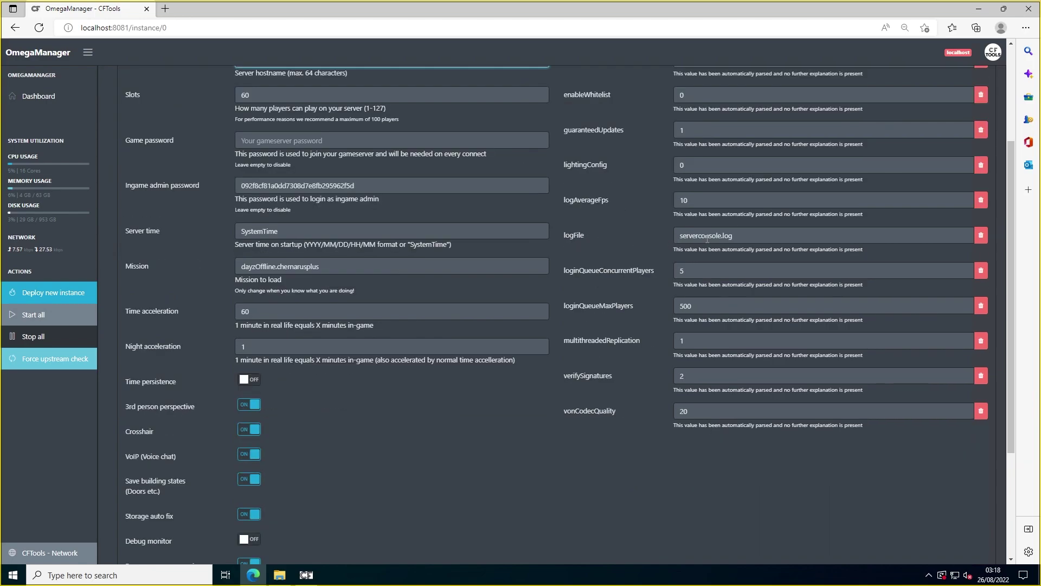
{"action": "scroll", "coordinate": [681, 241], "scroll_direction": "down", "scroll_amount": 2}
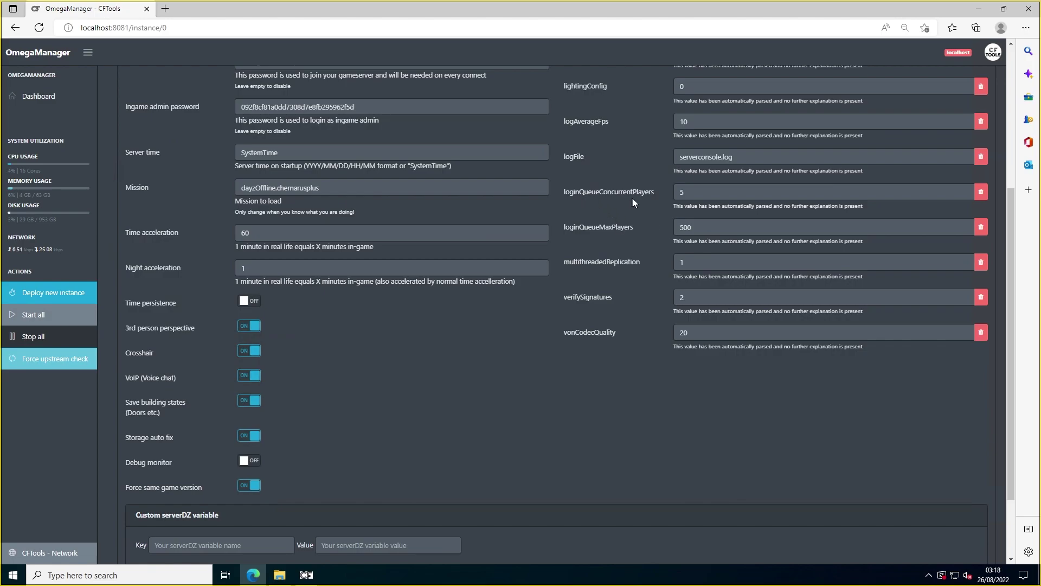
{"action": "left_click", "coordinate": [697, 194]}
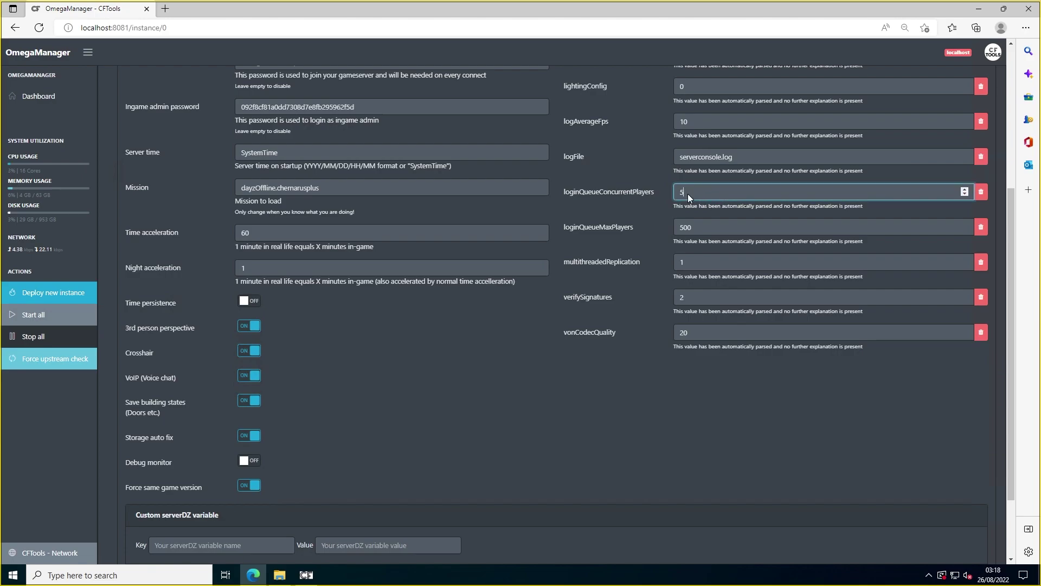
{"action": "double_click", "coordinate": [694, 196]}
{"action": "scroll", "coordinate": [631, 175], "scroll_direction": "down", "scroll_amount": 2}
{"action": "key", "text": "ctrl+z"}
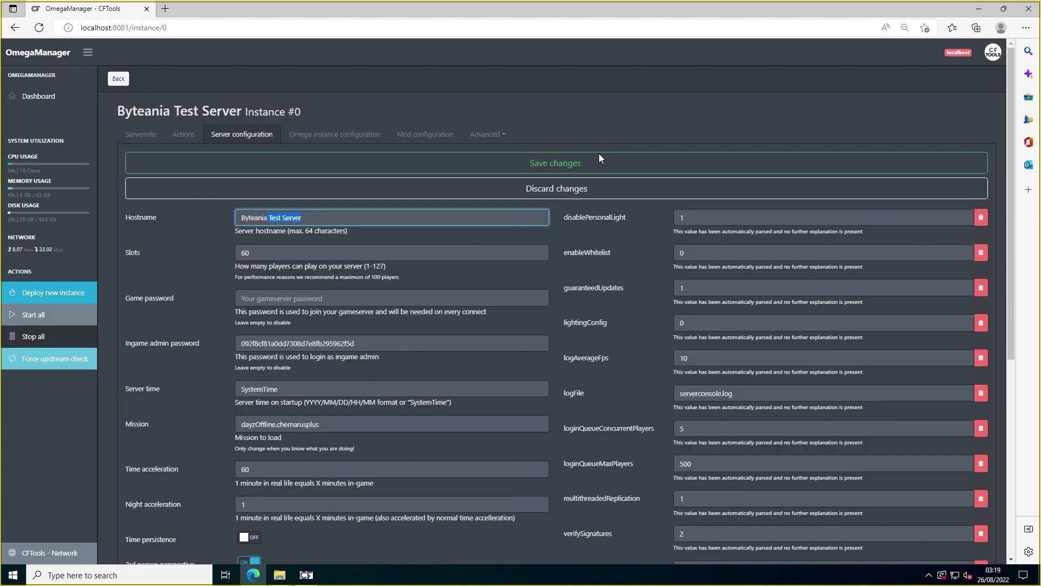
{"action": "scroll", "coordinate": [610, 178], "scroll_direction": "down", "scroll_amount": 3}
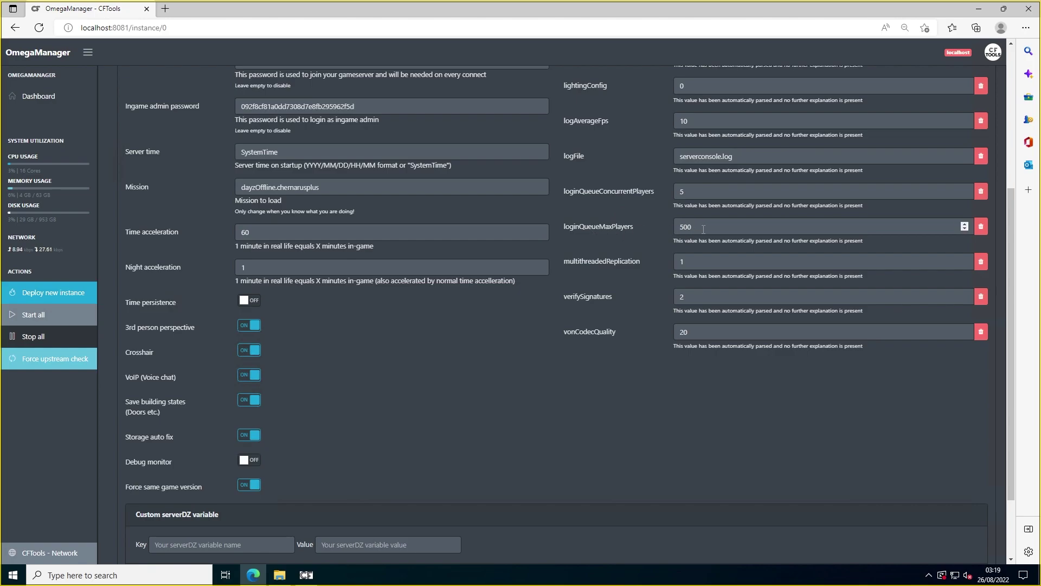
{"action": "scroll", "coordinate": [631, 241], "scroll_direction": "down", "scroll_amount": 2}
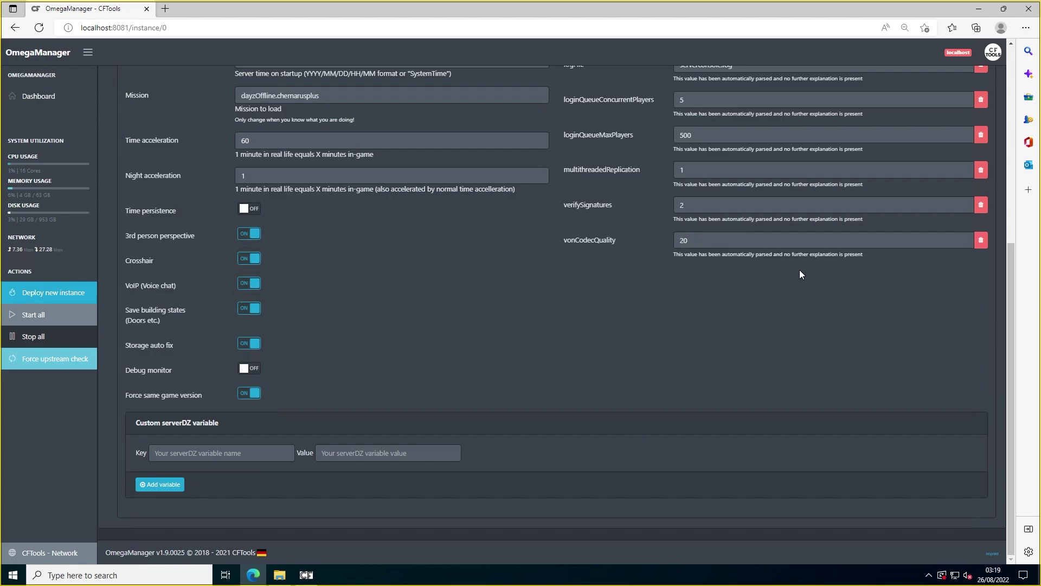
{"action": "left_click", "coordinate": [713, 244]}
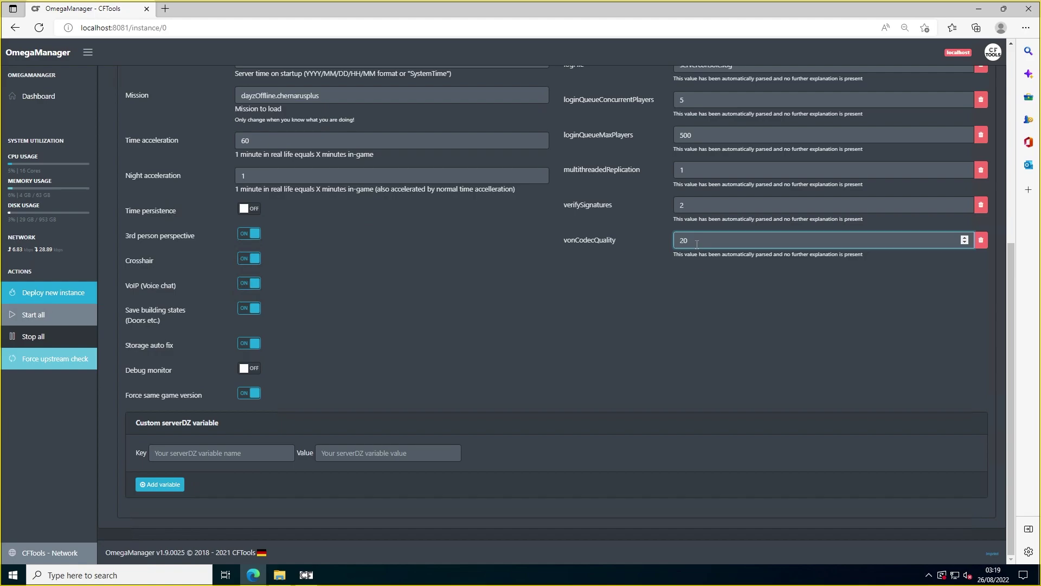
{"action": "left_click", "coordinate": [712, 261]}
{"action": "left_click_drag", "start_coordinate": [701, 254], "coordinate": [745, 253]}
{"action": "left_click", "coordinate": [745, 237]}
{"action": "scroll", "coordinate": [666, 269], "scroll_direction": "up", "scroll_amount": 1}
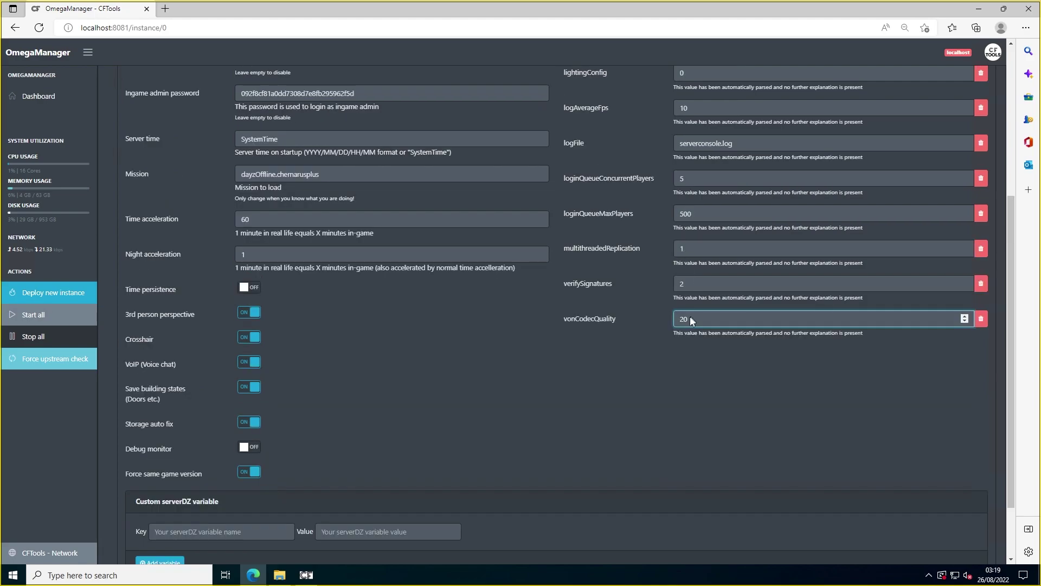
{"action": "scroll", "coordinate": [703, 319], "scroll_direction": "up", "scroll_amount": 1}
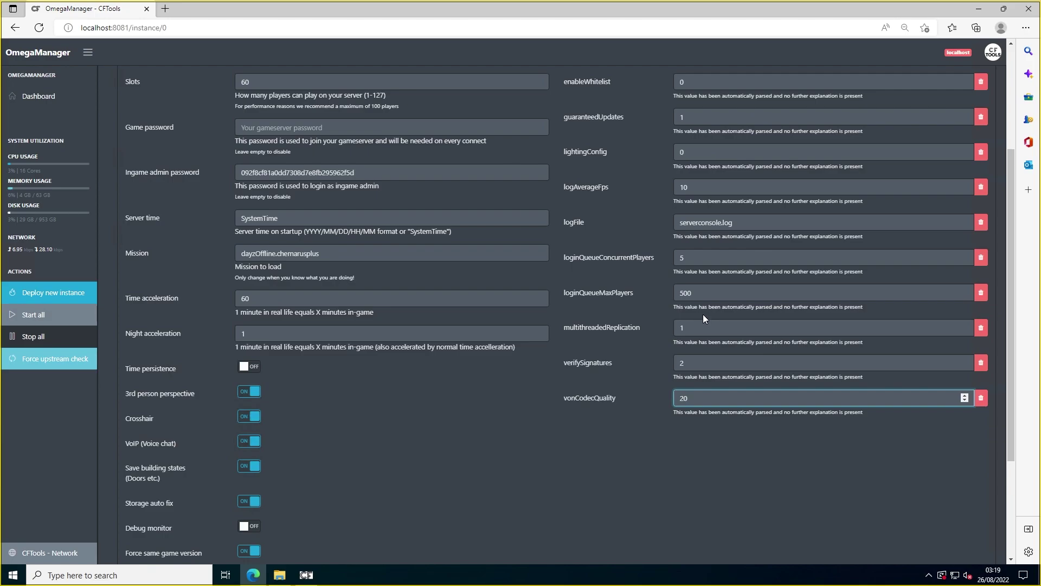
Step: Add a custom serverDZ variable with key respawnTime and value 8
{"action": "scroll", "coordinate": [622, 271], "scroll_direction": "down", "scroll_amount": 2}
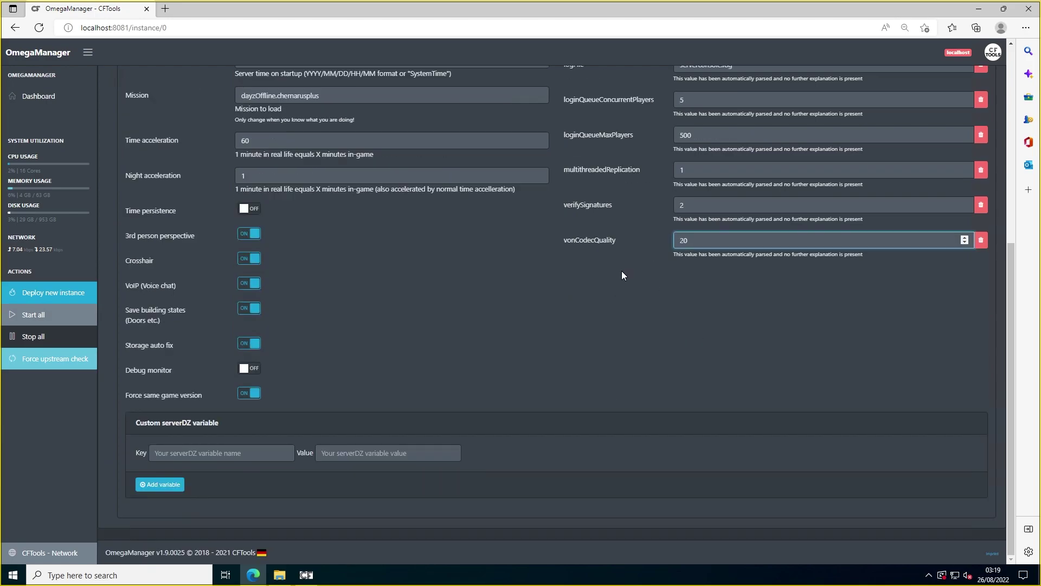
{"action": "scroll", "coordinate": [622, 271], "scroll_direction": "up", "scroll_amount": 3}
{"action": "scroll", "coordinate": [622, 271], "scroll_direction": "up", "scroll_amount": 1}
{"action": "scroll", "coordinate": [622, 271], "scroll_direction": "down", "scroll_amount": 3}
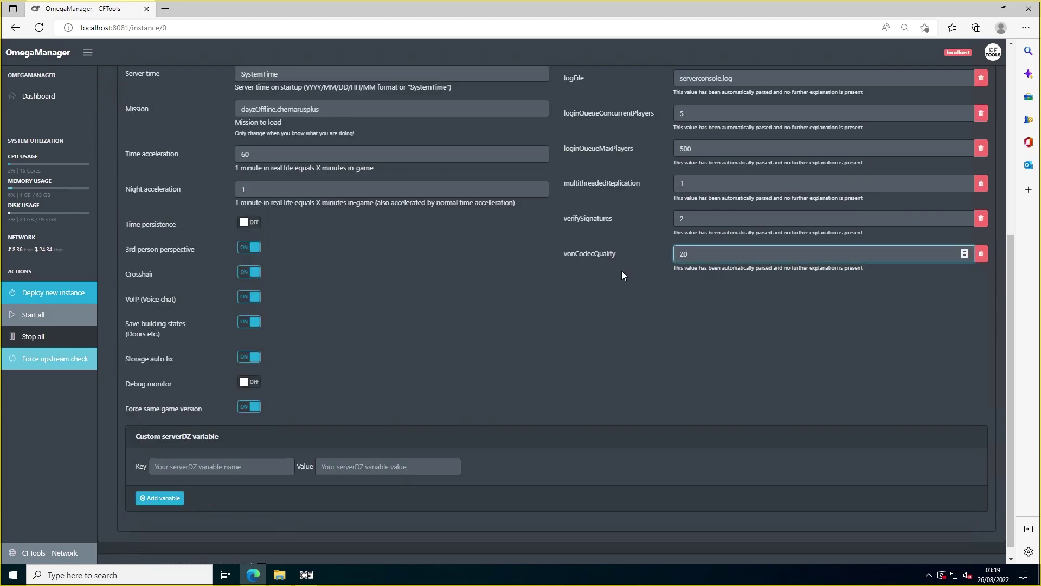
{"action": "scroll", "coordinate": [622, 272], "scroll_direction": "up", "scroll_amount": 4}
{"action": "scroll", "coordinate": [622, 270], "scroll_direction": "down", "scroll_amount": 4}
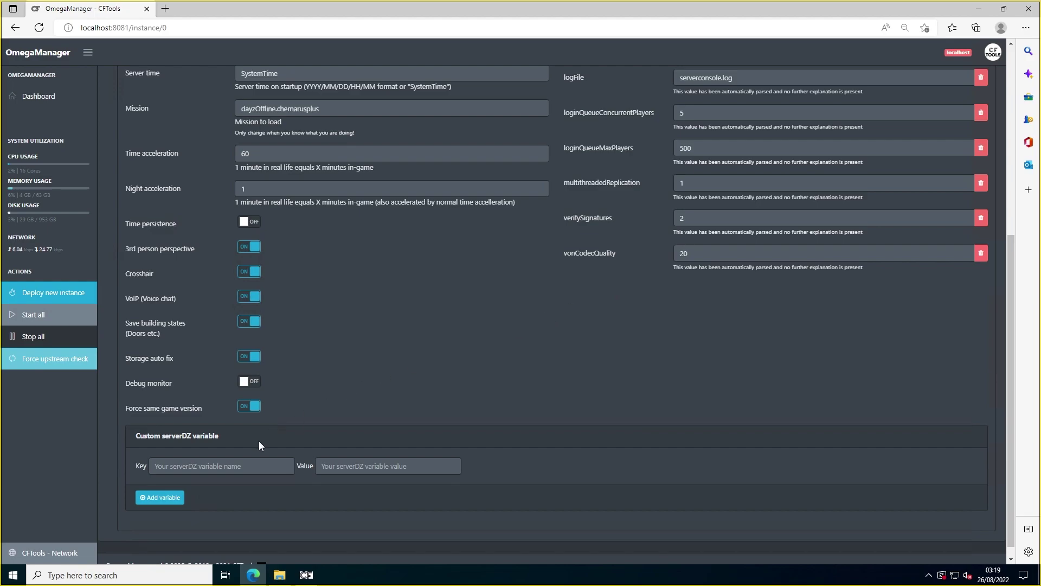
{"action": "left_click", "coordinate": [246, 465]}
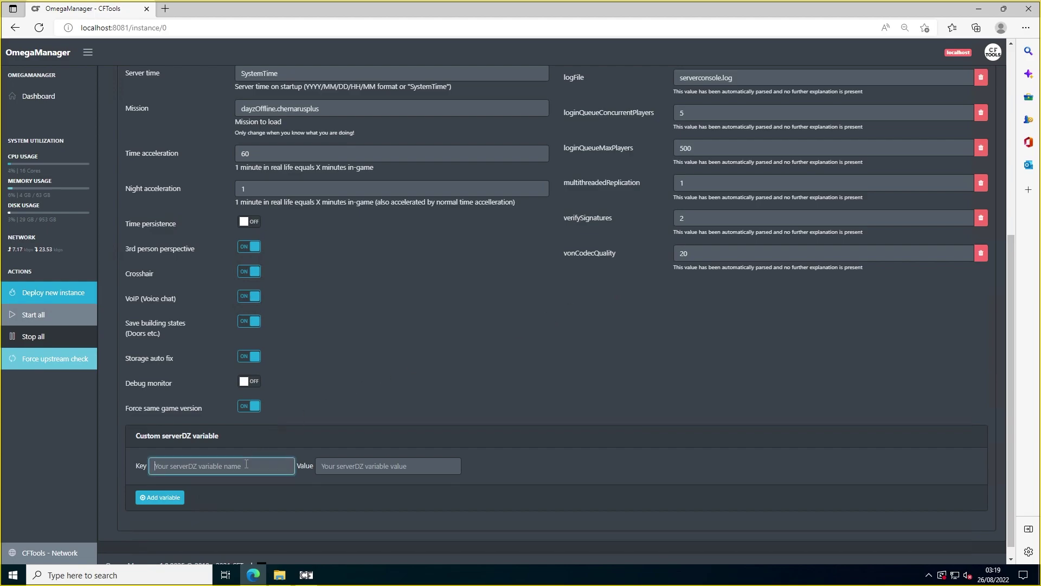
{"action": "scroll", "coordinate": [244, 461], "scroll_direction": "down", "scroll_amount": 1}
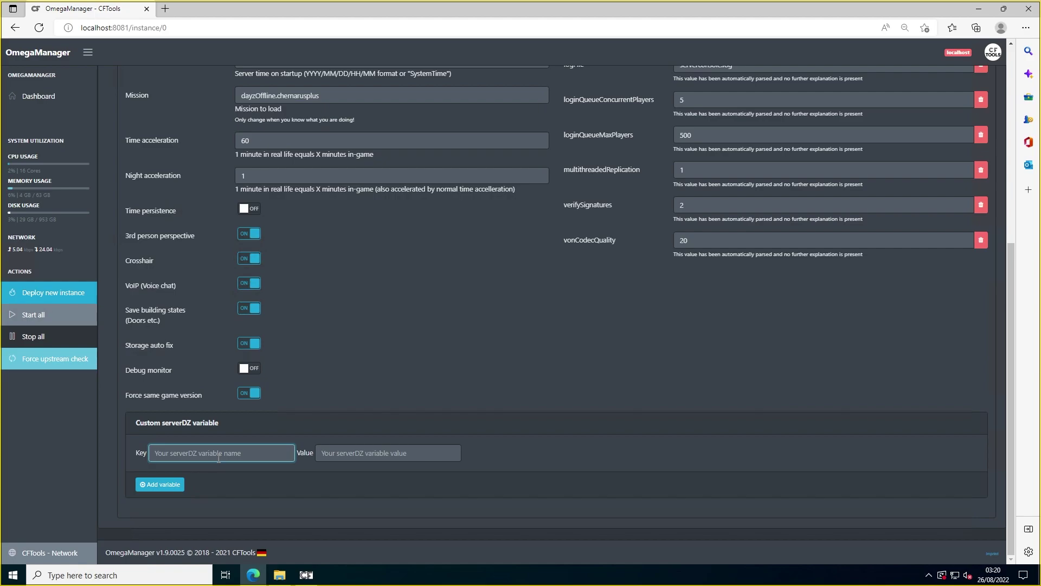
{"action": "type", "text": "respawnTime"}
{"action": "left_click", "coordinate": [348, 457]}
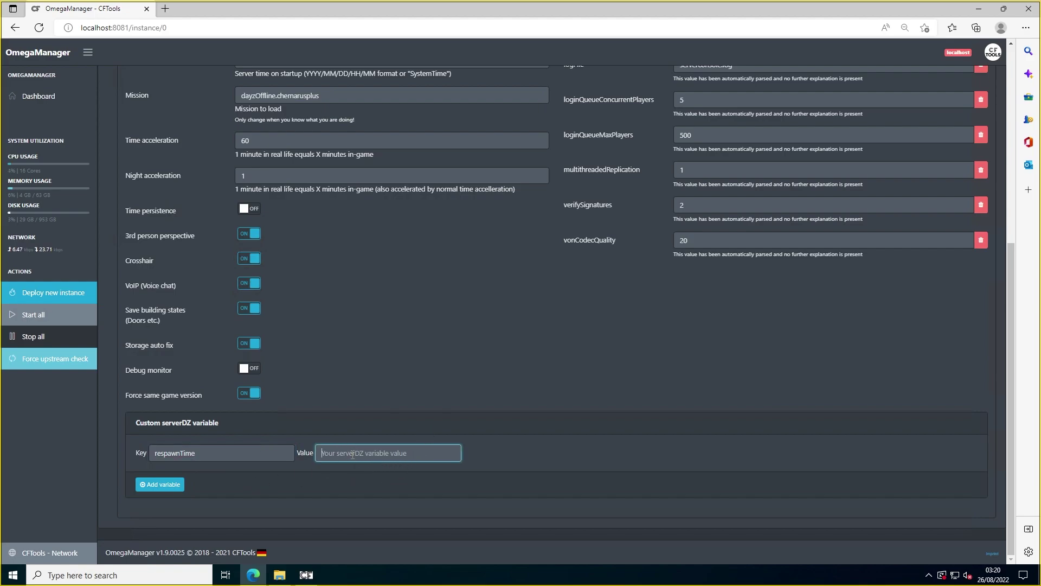
{"action": "type", "text": "8"}
{"action": "left_click", "coordinate": [168, 488]}
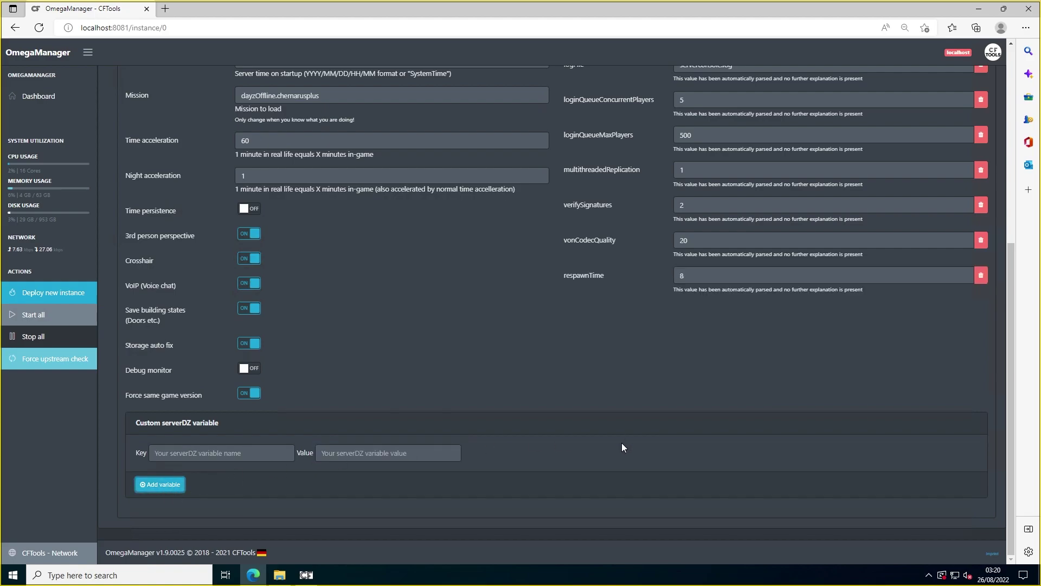
Step: Save the server configuration and dismiss the saved notice
{"action": "left_click_drag", "start_coordinate": [557, 272], "coordinate": [603, 279]}
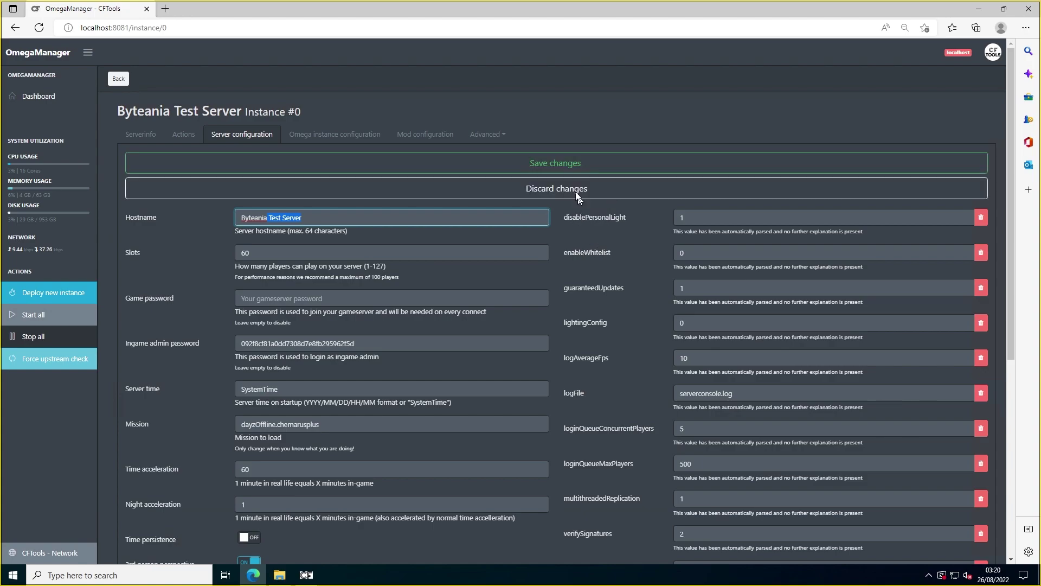
{"action": "left_click", "coordinate": [561, 171]}
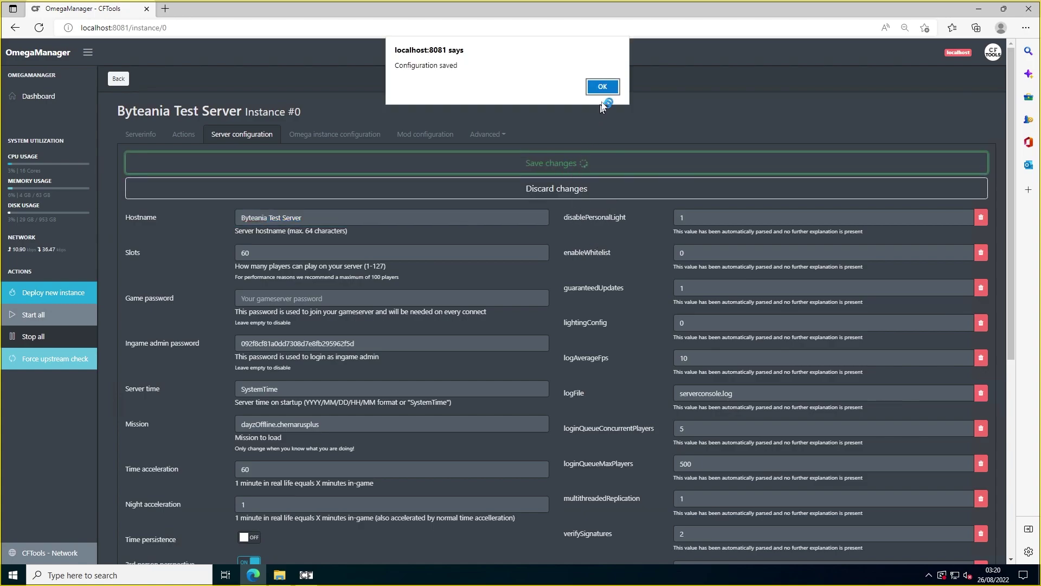
{"action": "left_click", "coordinate": [604, 85]}
{"action": "scroll", "coordinate": [613, 288], "scroll_direction": "down", "scroll_amount": 3}
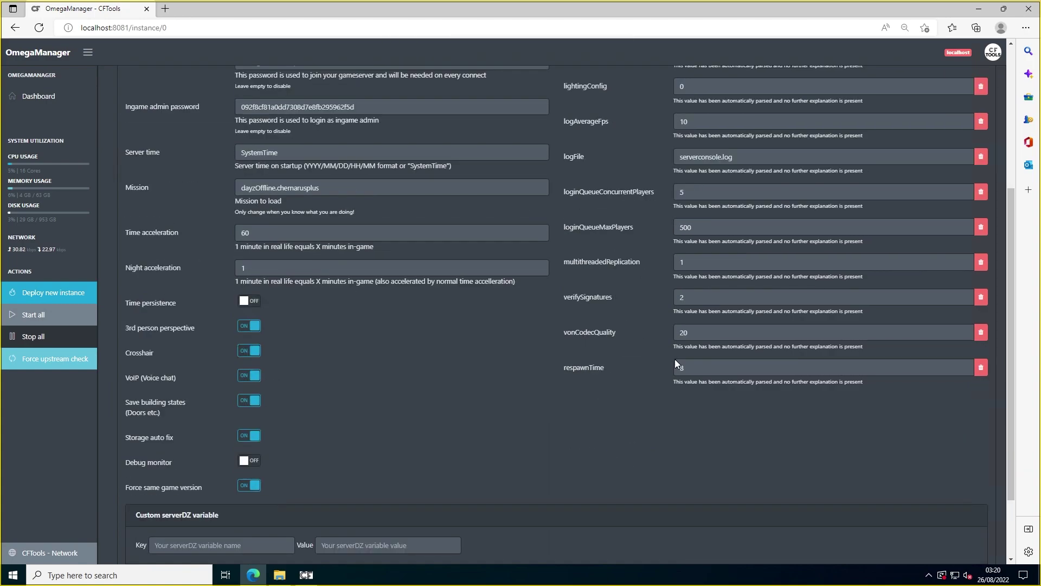
{"action": "scroll", "coordinate": [477, 342], "scroll_direction": "down", "scroll_amount": 3}
Step: Review the General and Backup settings: time limit 10, logs kept permanently (-1), game port 2302
{"action": "scroll", "coordinate": [476, 341], "scroll_direction": "up", "scroll_amount": 6}
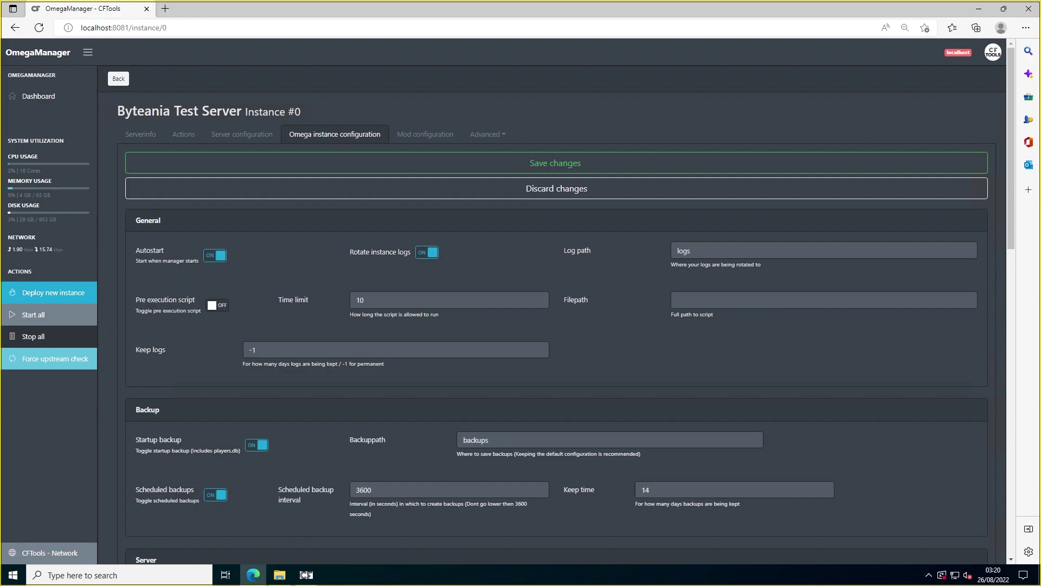
{"action": "scroll", "coordinate": [555, 383], "scroll_direction": "down", "scroll_amount": 6}
{"action": "scroll", "coordinate": [555, 383], "scroll_direction": "up", "scroll_amount": 6}
{"action": "double_click", "coordinate": [586, 298]}
{"action": "left_click_drag", "start_coordinate": [144, 250], "coordinate": [161, 252]}
{"action": "scroll", "coordinate": [542, 191], "scroll_direction": "down", "scroll_amount": 1}
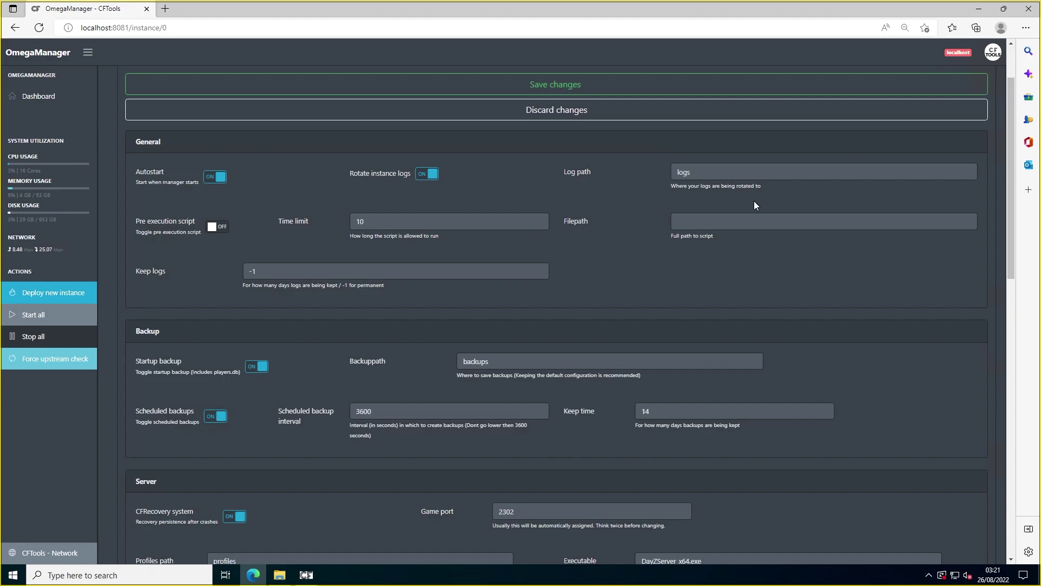
Step: Change Keep logs from -1 (permanent) to 7 days
{"action": "scroll", "coordinate": [754, 205], "scroll_direction": "down", "scroll_amount": 1}
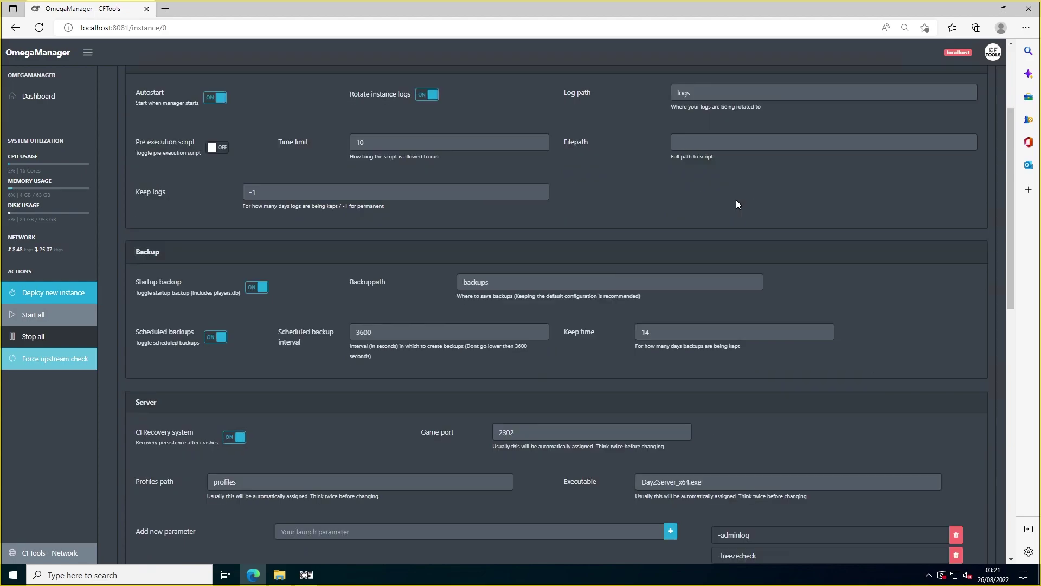
{"action": "left_click", "coordinate": [259, 192]}
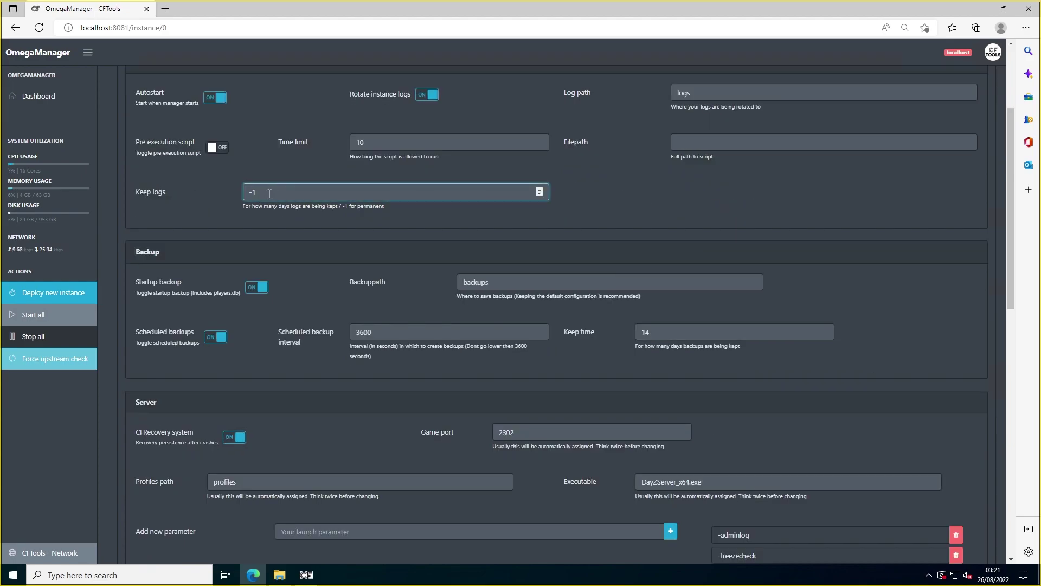
{"action": "left_click", "coordinate": [395, 226]}
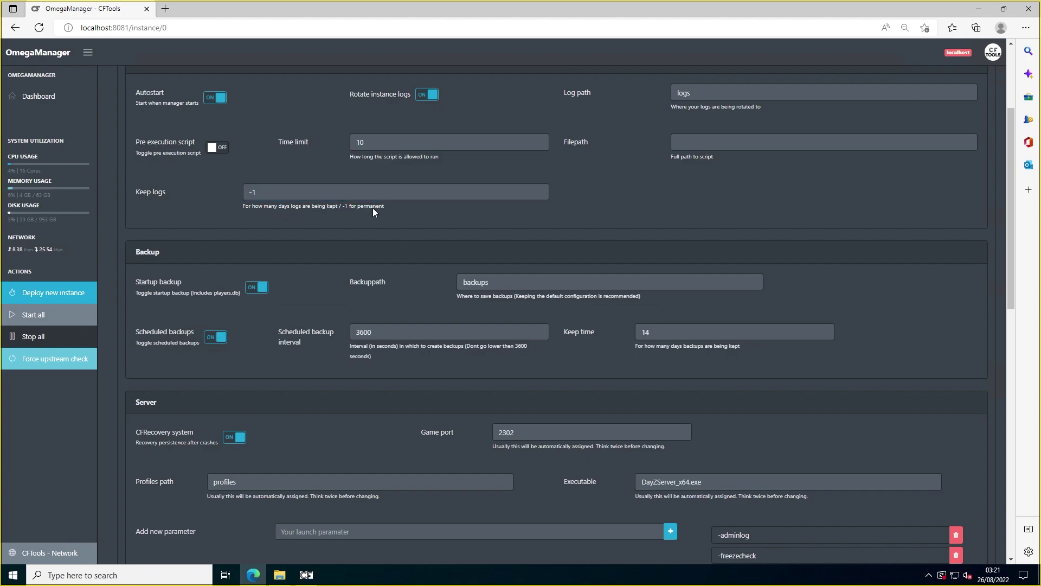
{"action": "left_click", "coordinate": [370, 184]}
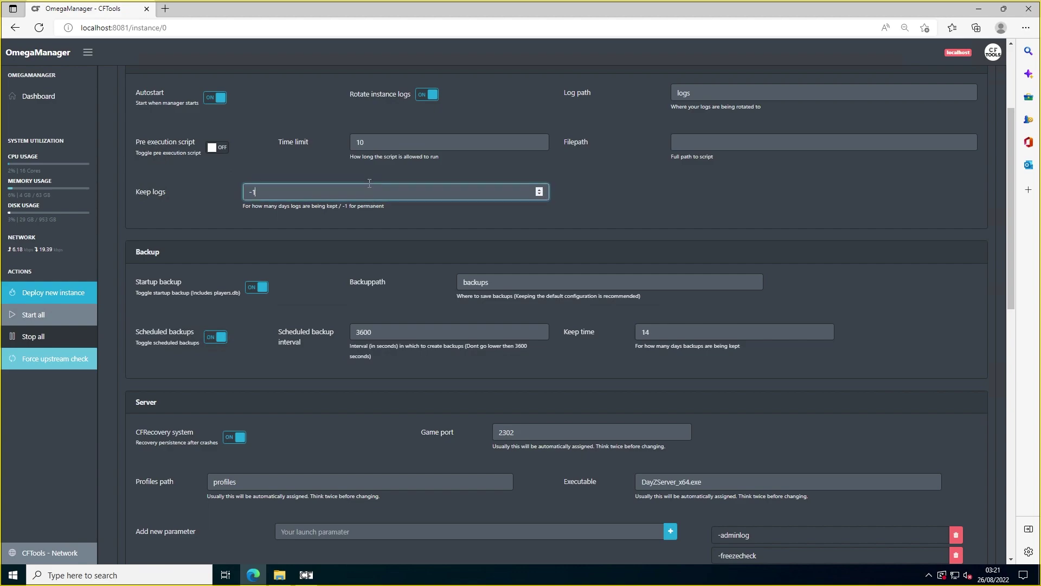
{"action": "left_click", "coordinate": [317, 196]}
{"action": "key", "text": "BackSpace"}
{"action": "key", "text": "BackSpace"}
{"action": "type", "text": "7"}
{"action": "left_click", "coordinate": [327, 216]}
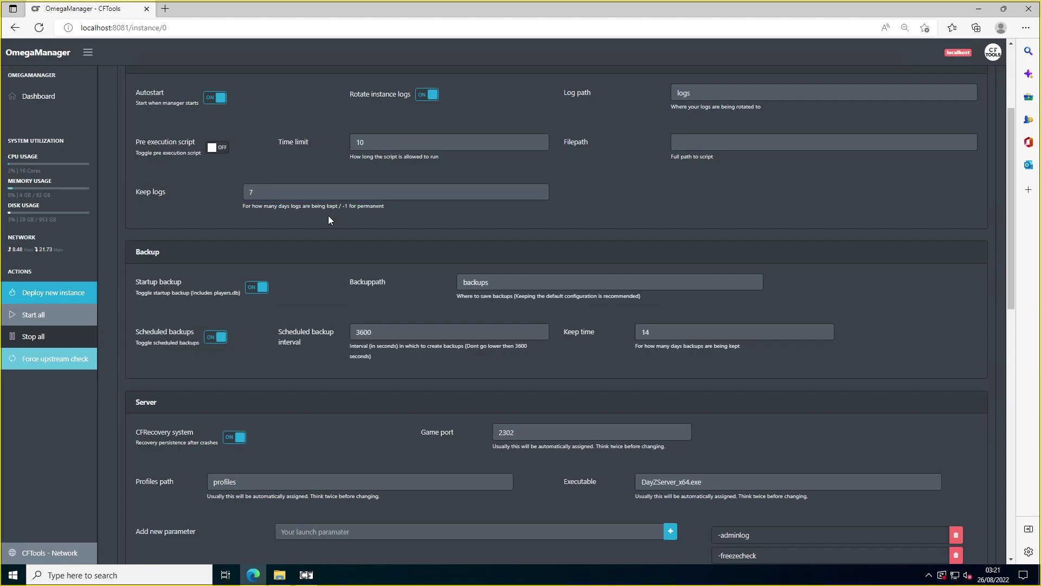
{"action": "scroll", "coordinate": [327, 216], "scroll_direction": "up", "scroll_amount": 2}
{"action": "scroll", "coordinate": [329, 215], "scroll_direction": "down", "scroll_amount": 3}
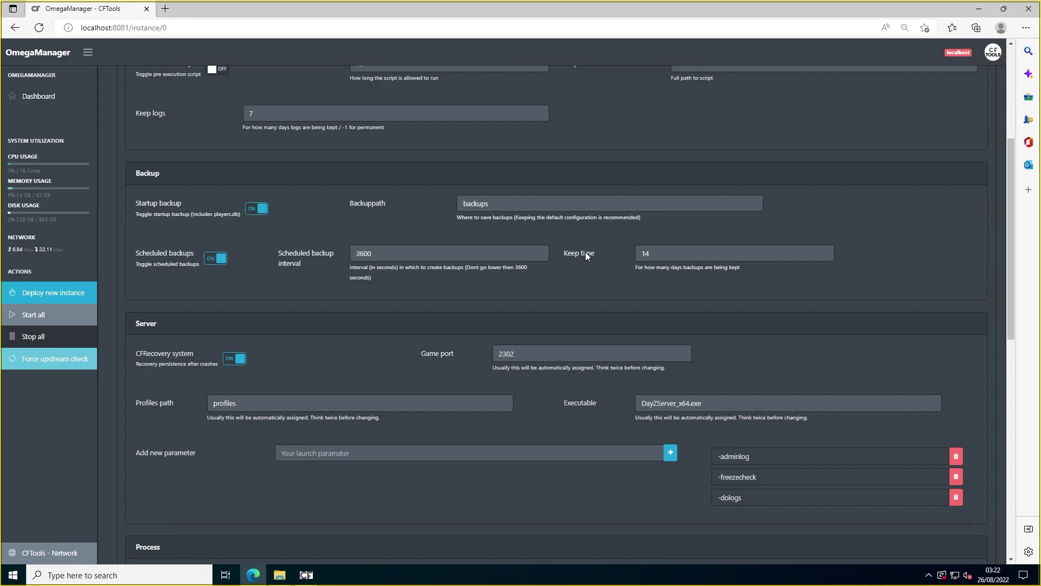
{"action": "scroll", "coordinate": [597, 217], "scroll_direction": "down", "scroll_amount": 1}
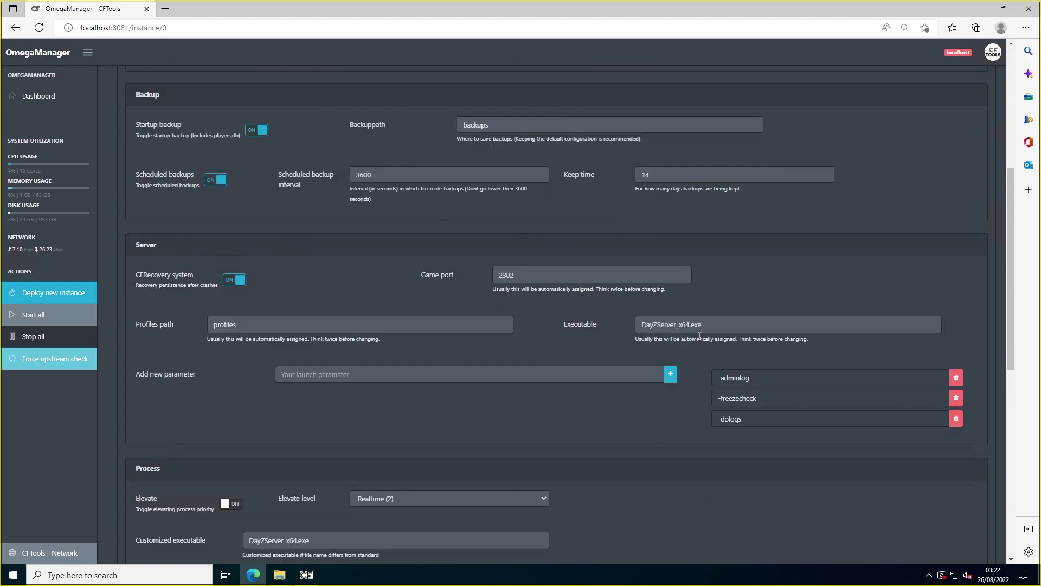
{"action": "scroll", "coordinate": [716, 347], "scroll_direction": "down", "scroll_amount": 1}
{"action": "scroll", "coordinate": [752, 361], "scroll_direction": "up", "scroll_amount": 1}
{"action": "scroll", "coordinate": [746, 307], "scroll_direction": "down", "scroll_amount": 1}
{"action": "scroll", "coordinate": [502, 279], "scroll_direction": "up", "scroll_amount": 1}
{"action": "scroll", "coordinate": [682, 280], "scroll_direction": "down", "scroll_amount": 2}
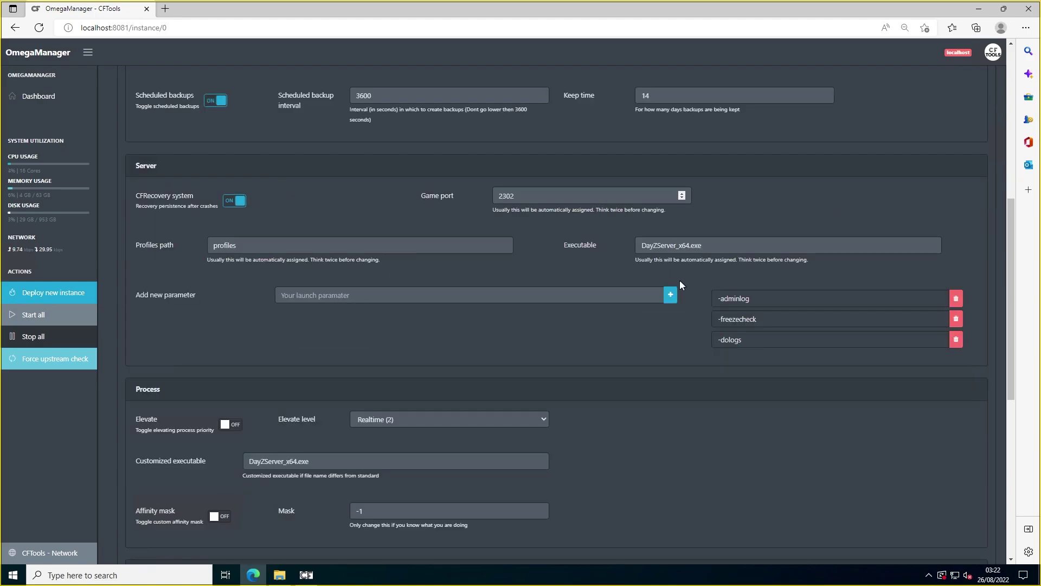
{"action": "scroll", "coordinate": [535, 344], "scroll_direction": "down", "scroll_amount": 1}
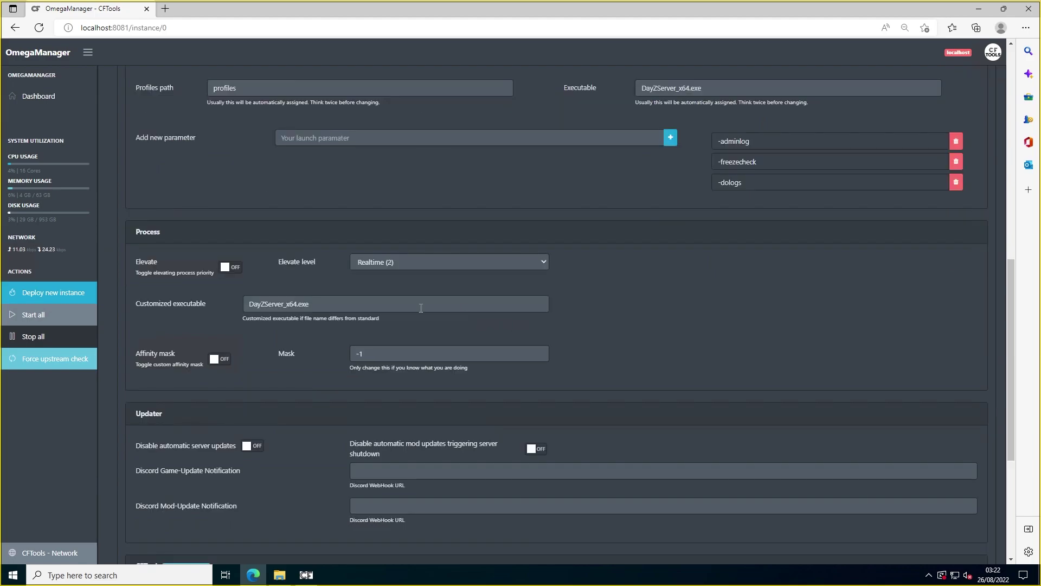
{"action": "scroll", "coordinate": [384, 300], "scroll_direction": "down", "scroll_amount": 2}
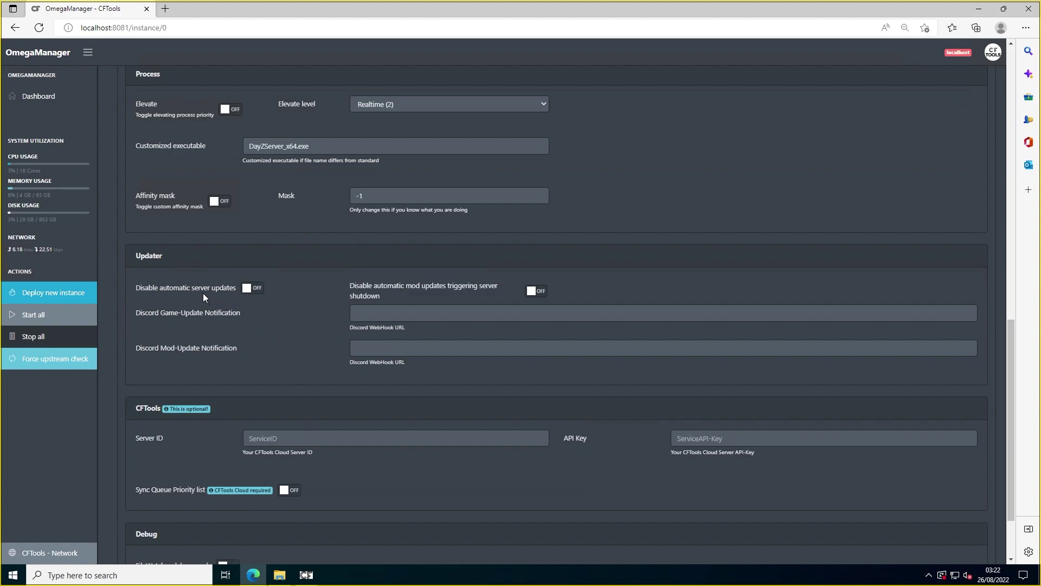
{"action": "left_click", "coordinate": [390, 315]}
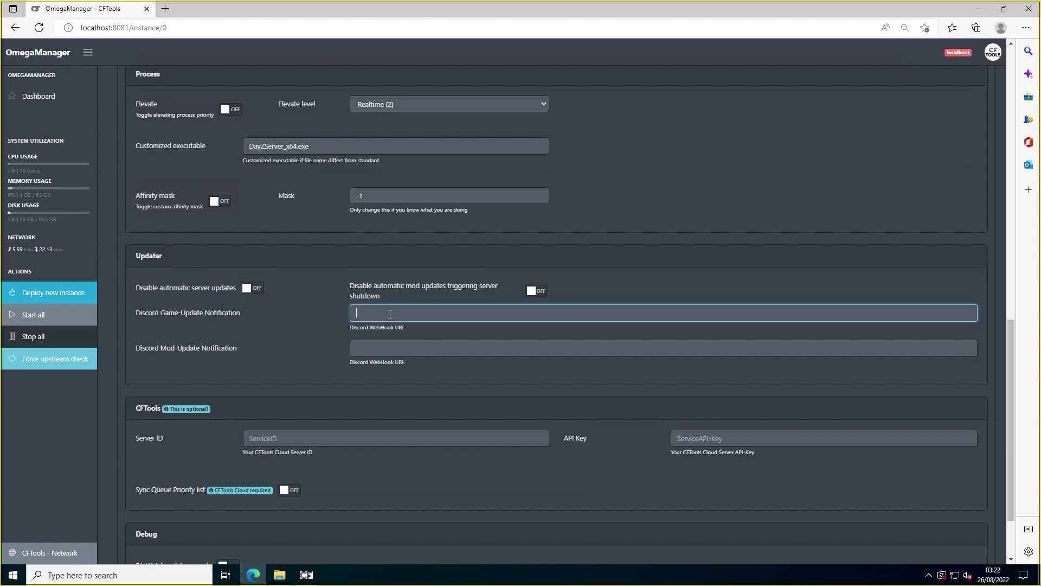
{"action": "left_click", "coordinate": [385, 333]}
{"action": "left_click_drag", "start_coordinate": [189, 312], "coordinate": [176, 308]}
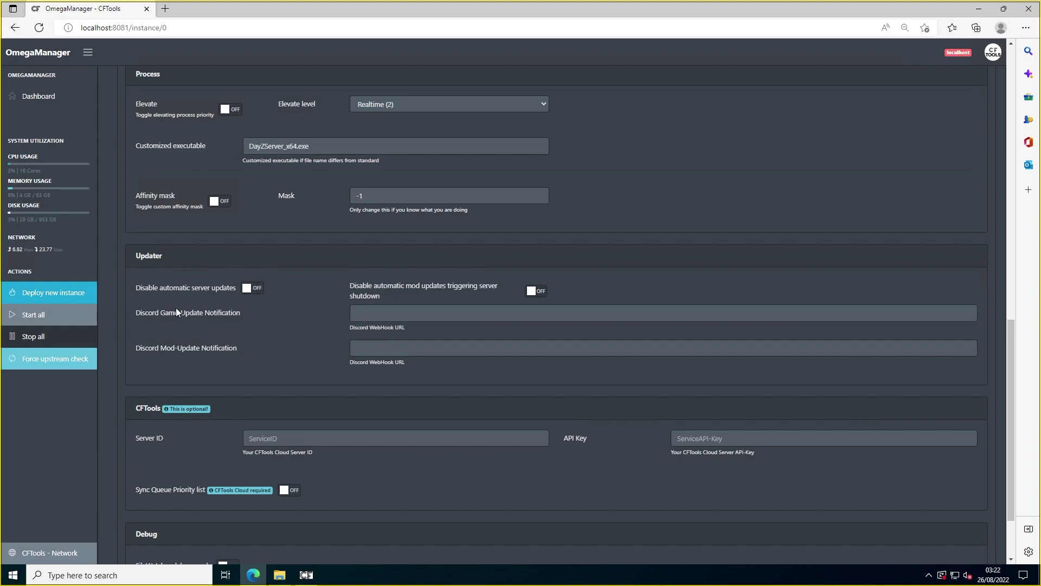
{"action": "left_click_drag", "start_coordinate": [242, 316], "coordinate": [179, 318]}
{"action": "triple_click", "coordinate": [229, 349]}
{"action": "left_click", "coordinate": [317, 343]}
{"action": "scroll", "coordinate": [399, 327], "scroll_direction": "down", "scroll_amount": 2}
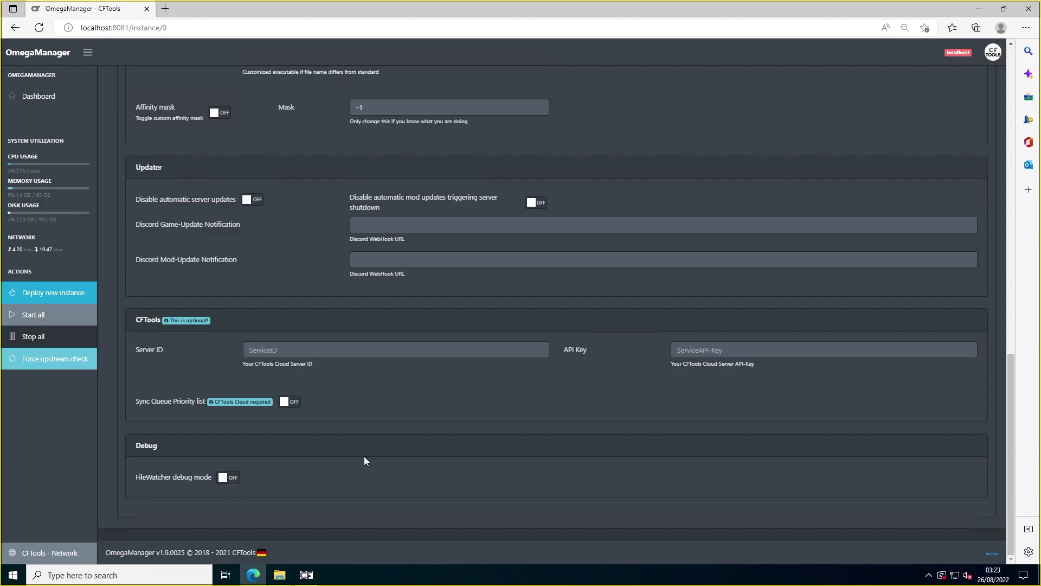
{"action": "scroll", "coordinate": [364, 457], "scroll_direction": "up", "scroll_amount": 15}
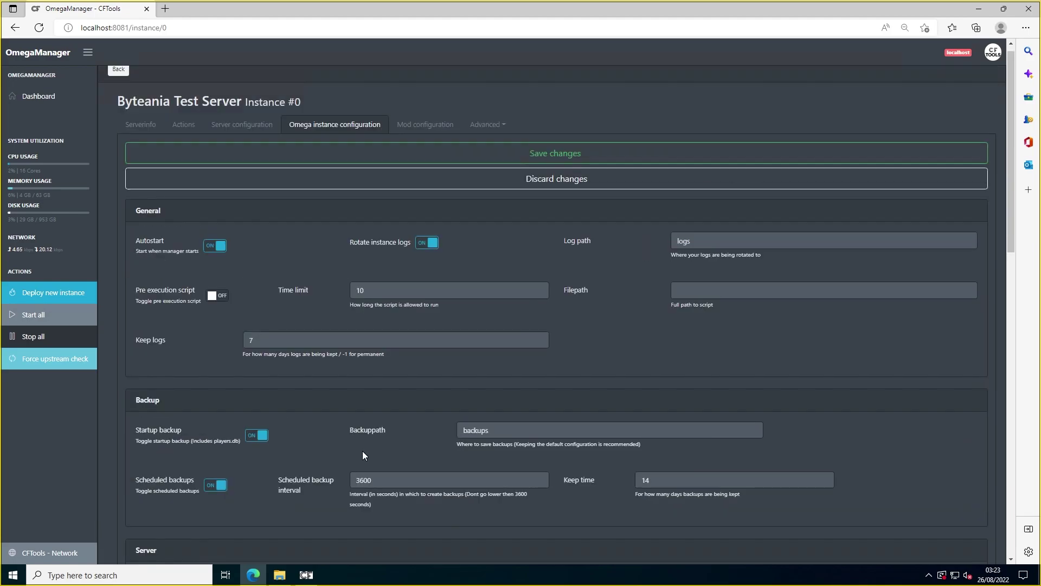